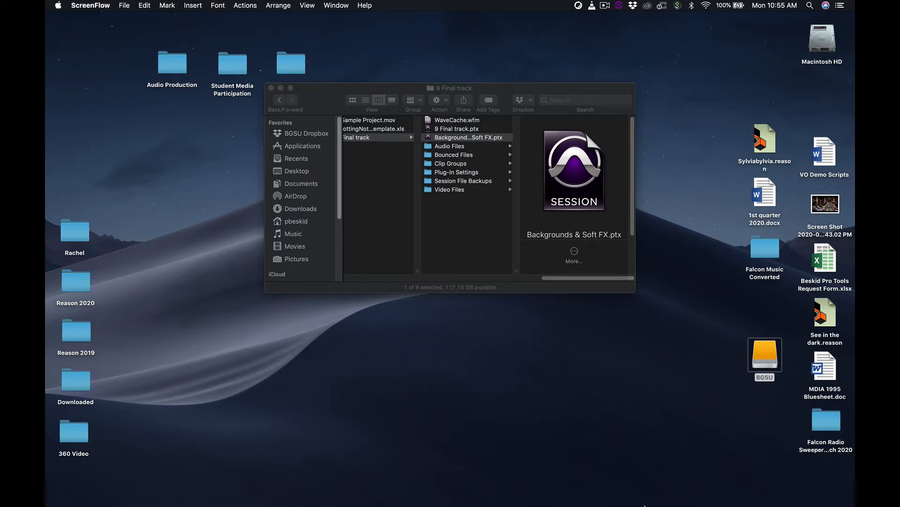
# Switch to the 9 Final track session in Pro Tools and look over its track layout across the timeline
pyautogui.moveTo(653, 479)
pyautogui.moveTo(712, 500)
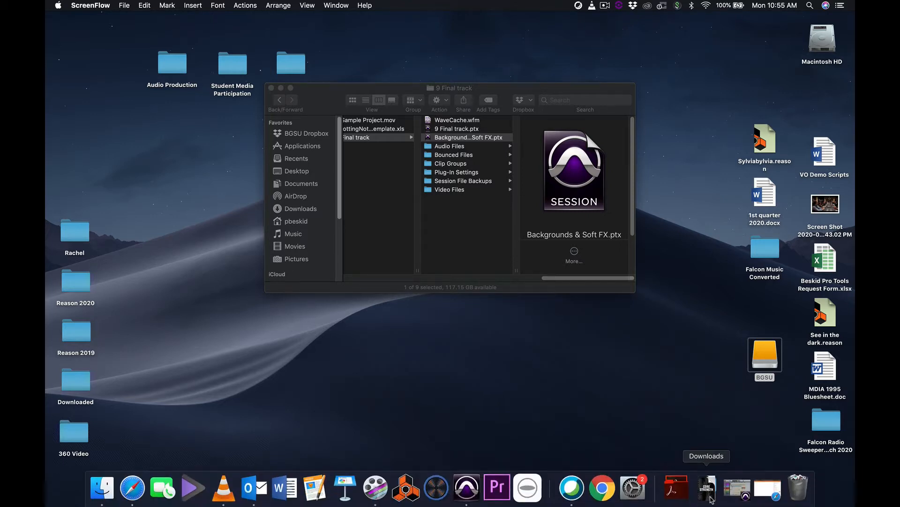
pyautogui.click(746, 495)
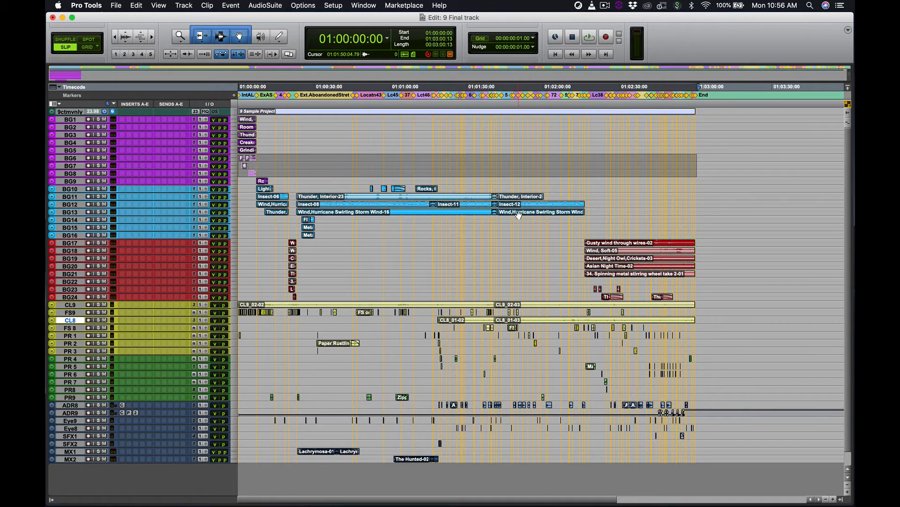
pyautogui.scroll(-2, 519, 215)
pyautogui.scroll(2, 519, 215)
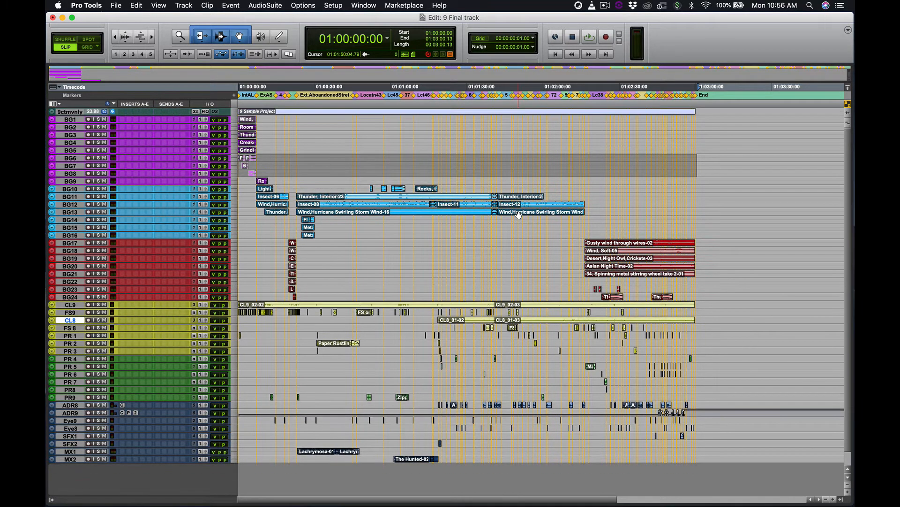
pyautogui.scroll(-2, 689, 265)
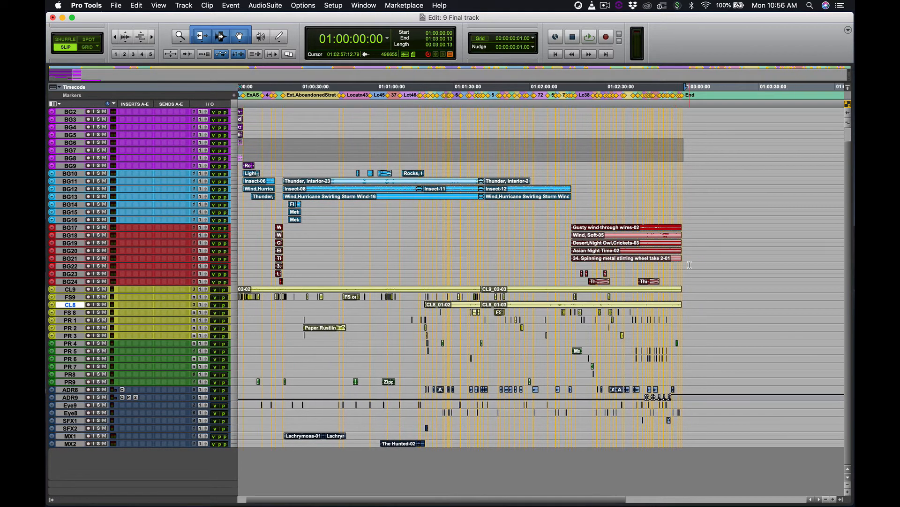
pyautogui.hscroll(5, 689, 265)
pyautogui.hscroll(-5, 689, 265)
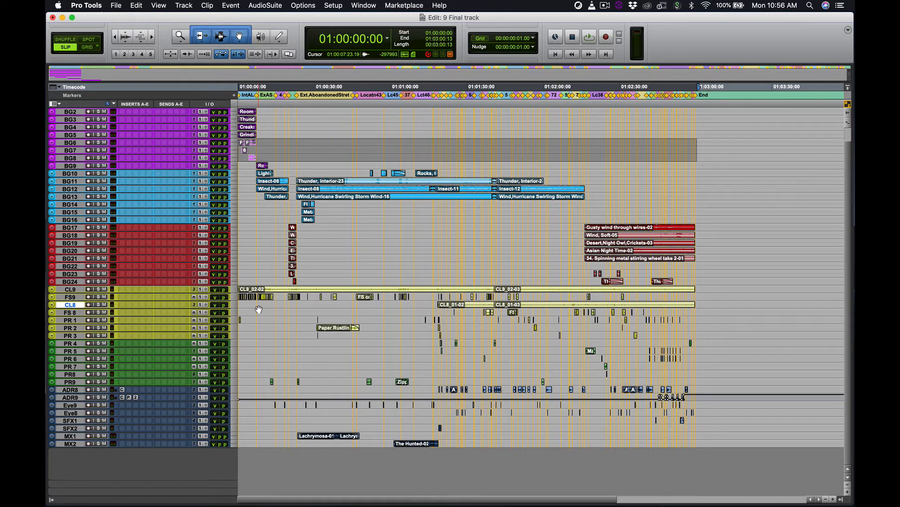
pyautogui.click(116, 6)
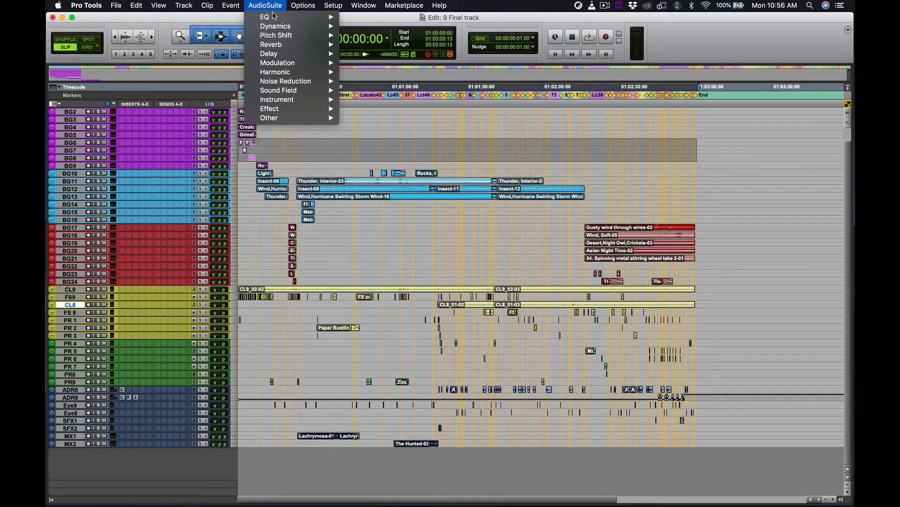
pyautogui.click(185, 21)
pyautogui.click(116, 5)
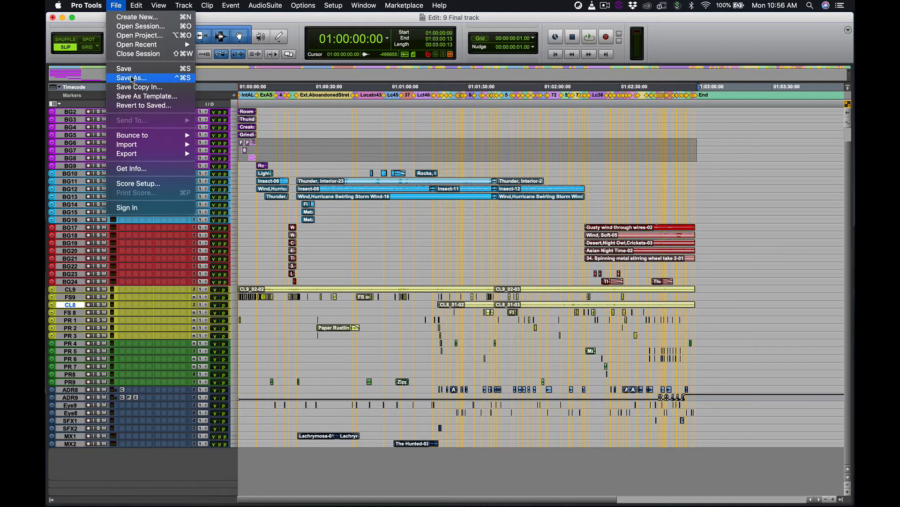
pyautogui.click(479, 205)
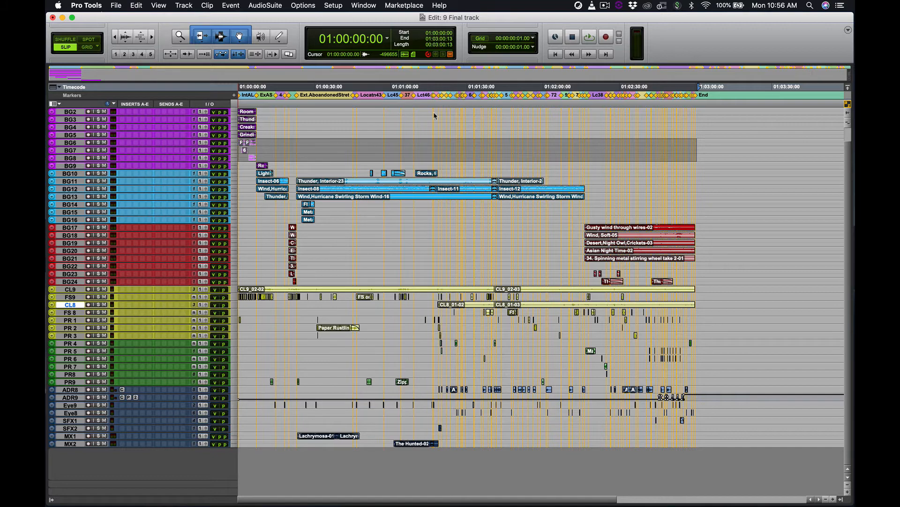
pyautogui.press('super+shift+s')
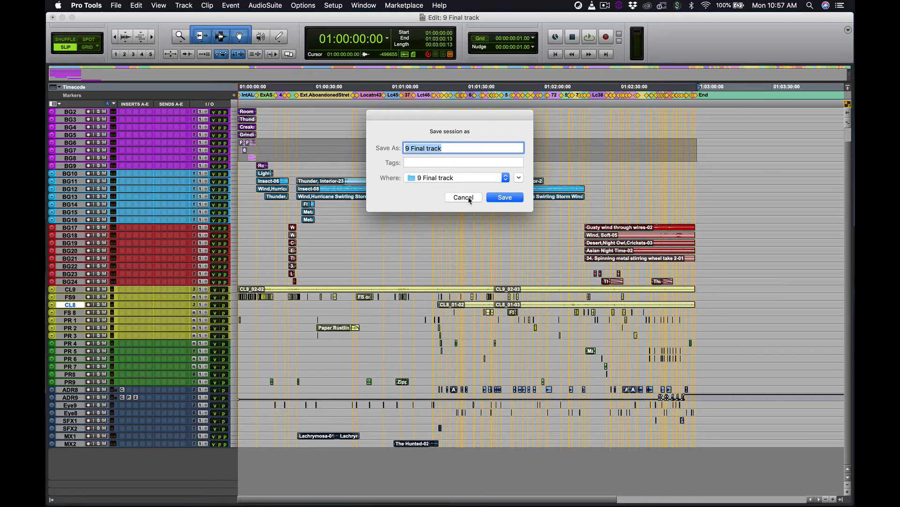
pyautogui.click(460, 198)
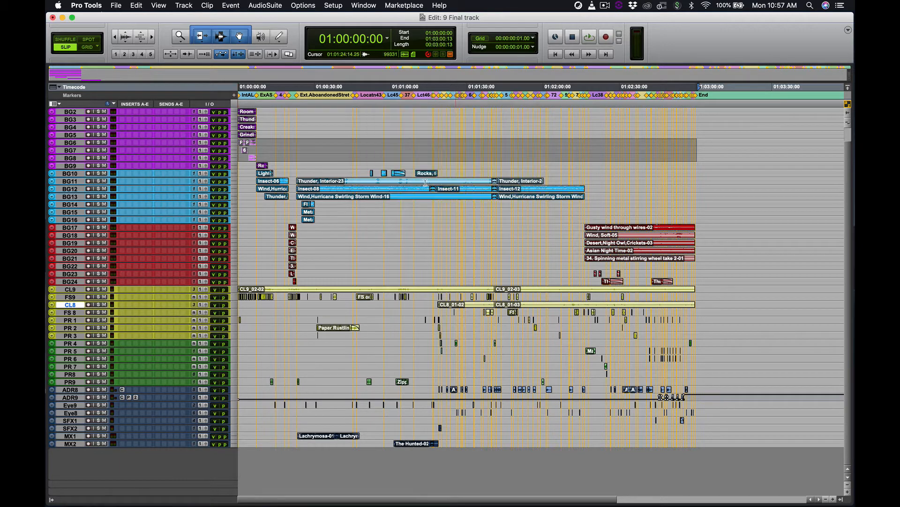
# Close the 9 Final track session without saving and open the Backgrounds & Soft FX.ptx session
pyautogui.click(116, 5)
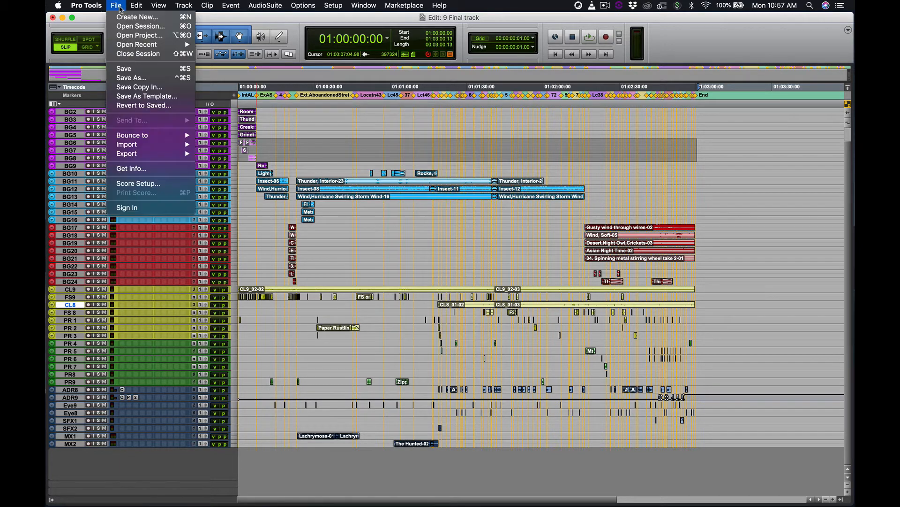
pyautogui.click(139, 53)
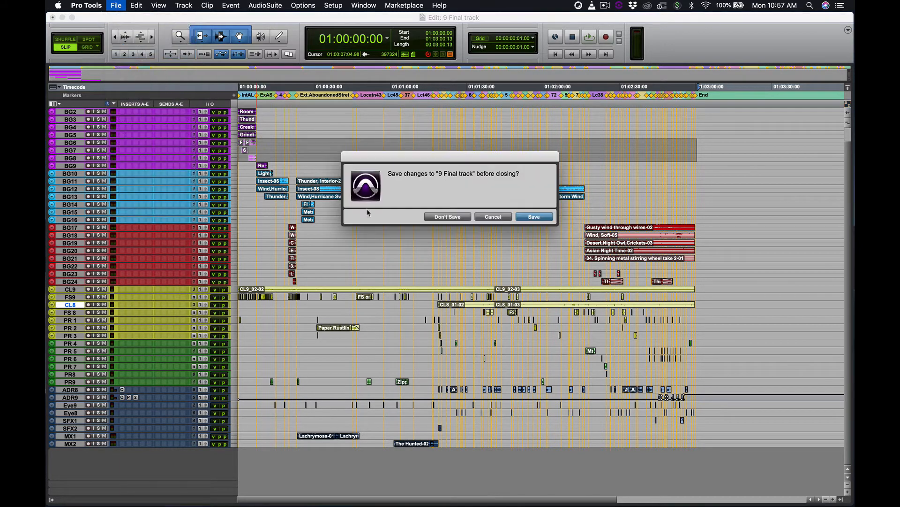
pyautogui.click(448, 217)
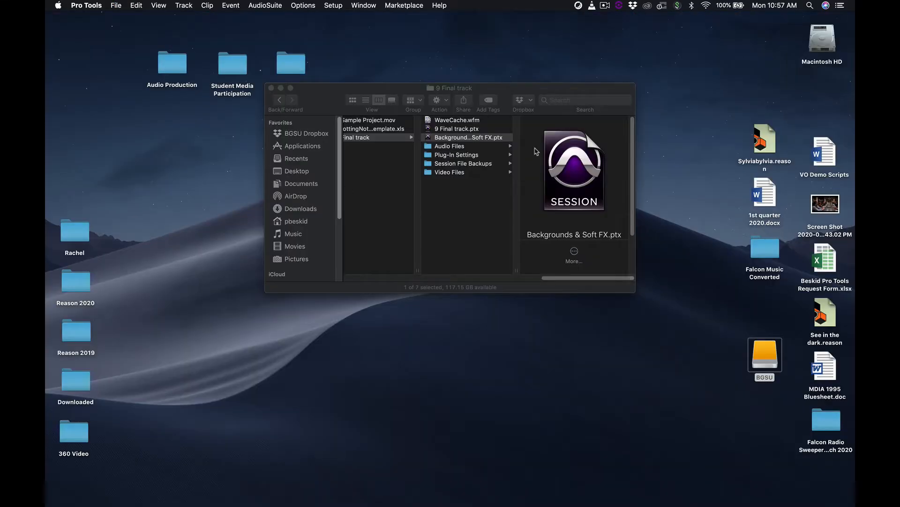
pyautogui.doubleClick(448, 138)
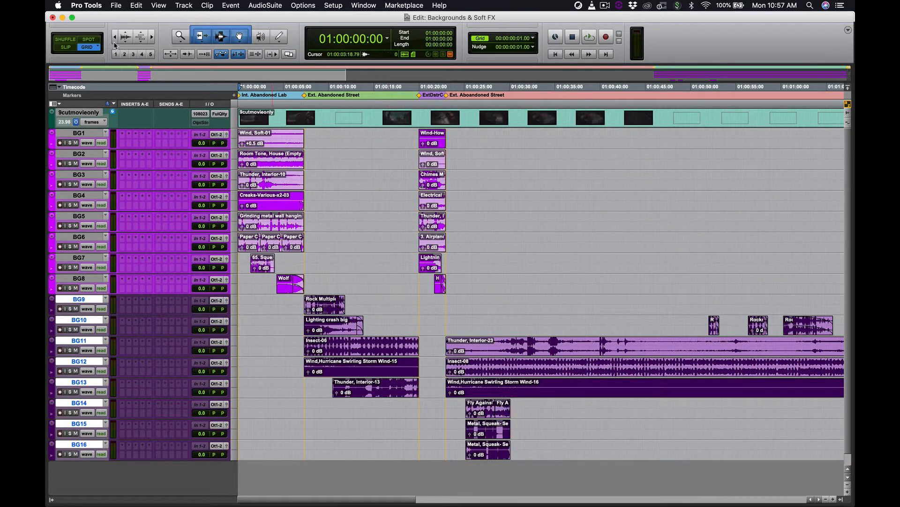
# Examine how the background clips on tracks BG1 to BG16 line up with the scene markers, including the cut to Ext. Abandoned Street
pyautogui.click(115, 37)
pyautogui.click(116, 38)
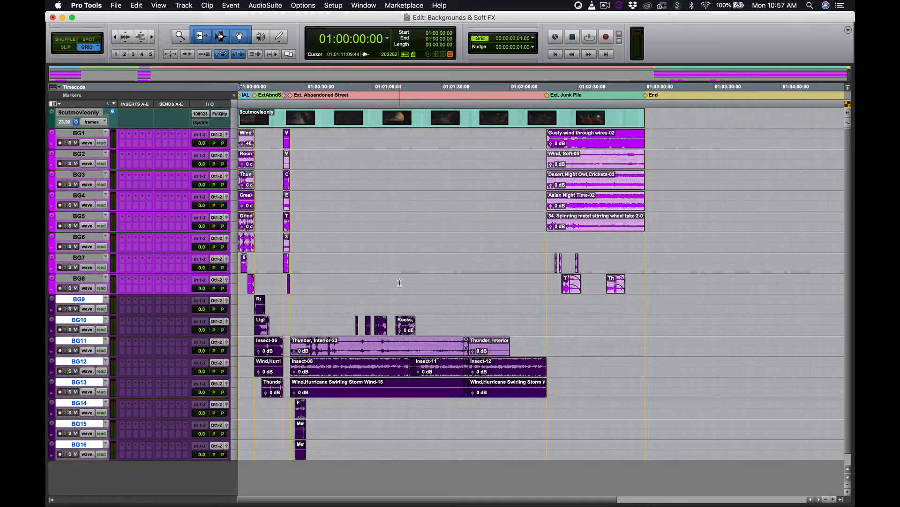
pyautogui.press('super+bracketright')
pyautogui.press('super+bracketright')
pyautogui.press('super+bracketright')
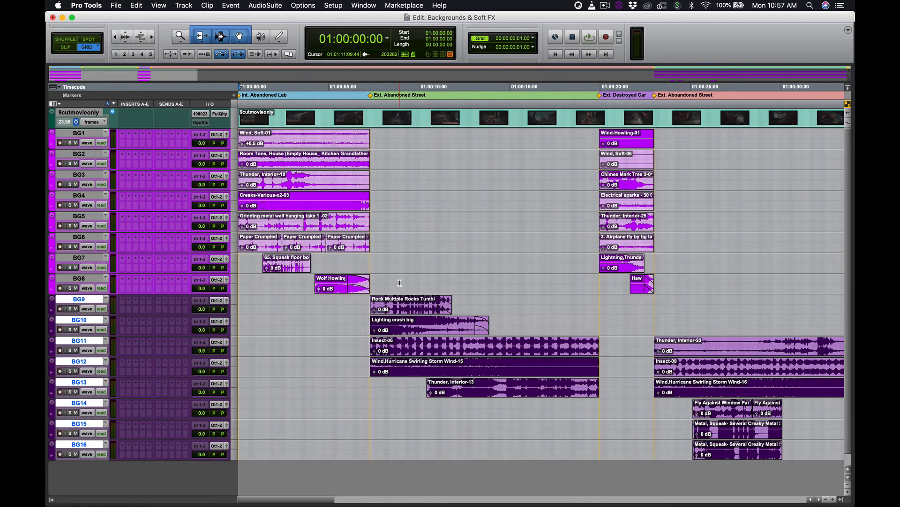
pyautogui.press('super+bracketright')
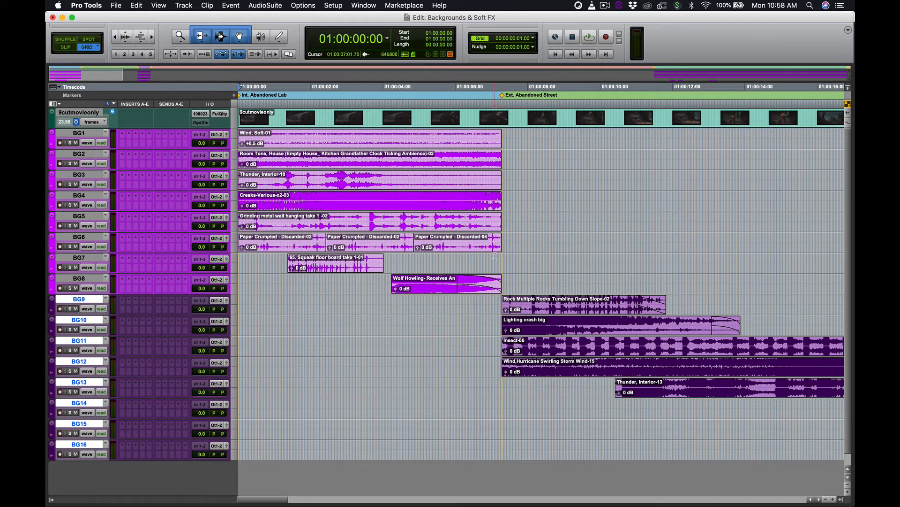
pyautogui.press('super+bracketright')
pyautogui.press('super+bracketright')
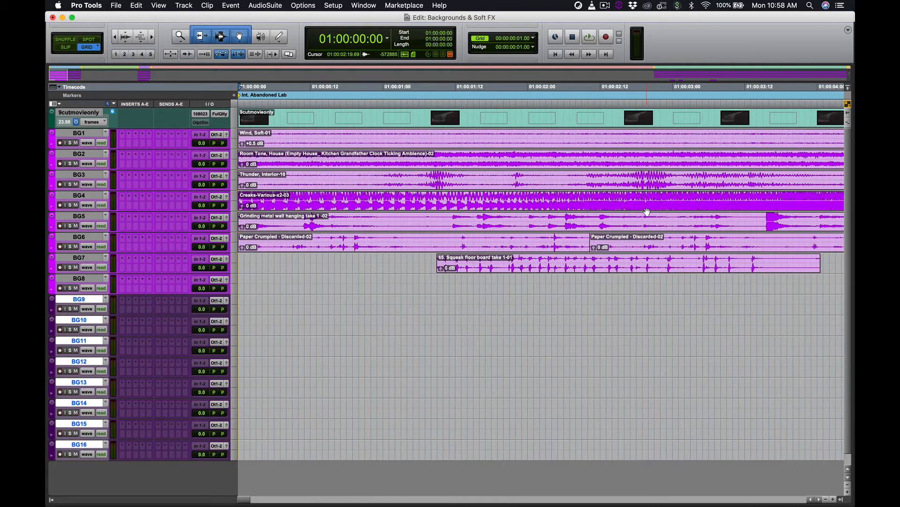
pyautogui.hscroll(10, 647, 212)
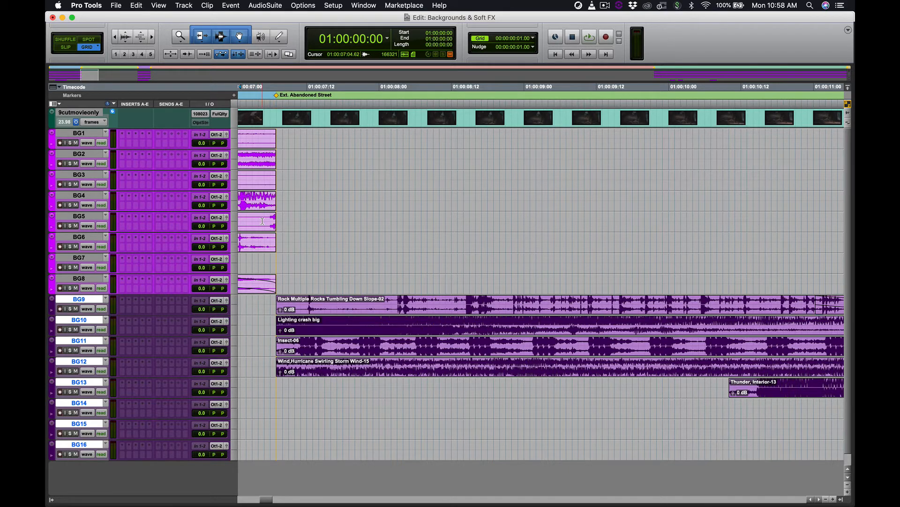
# Delete all tracks from BG1 to BG16 together with their clips, keeping only the video track
pyautogui.click(79, 135)
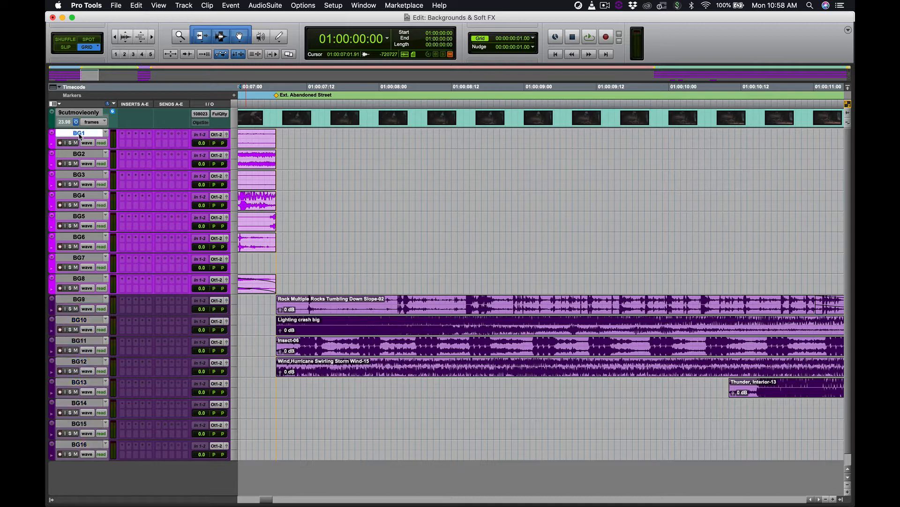
pyautogui.keyDown('shift'); pyautogui.click(78, 444); pyautogui.keyUp('shift')
pyautogui.rightClick(78, 444)
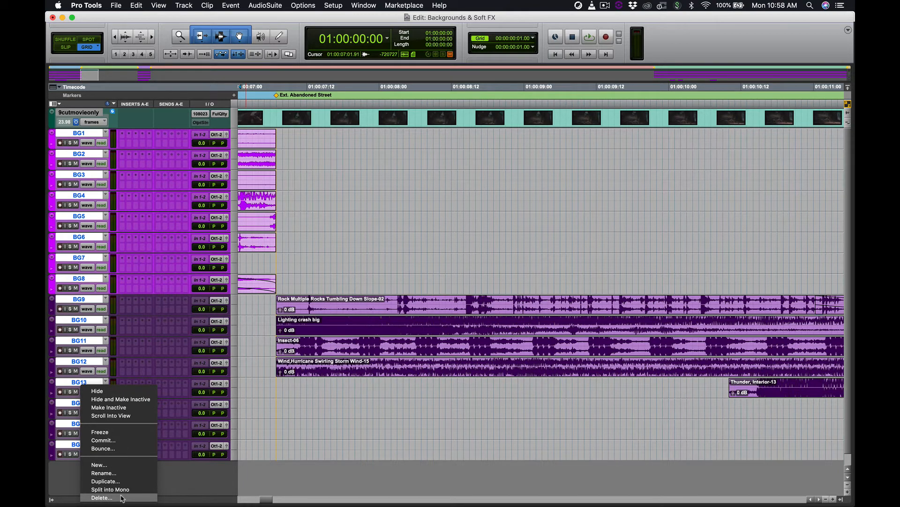
pyautogui.click(125, 498)
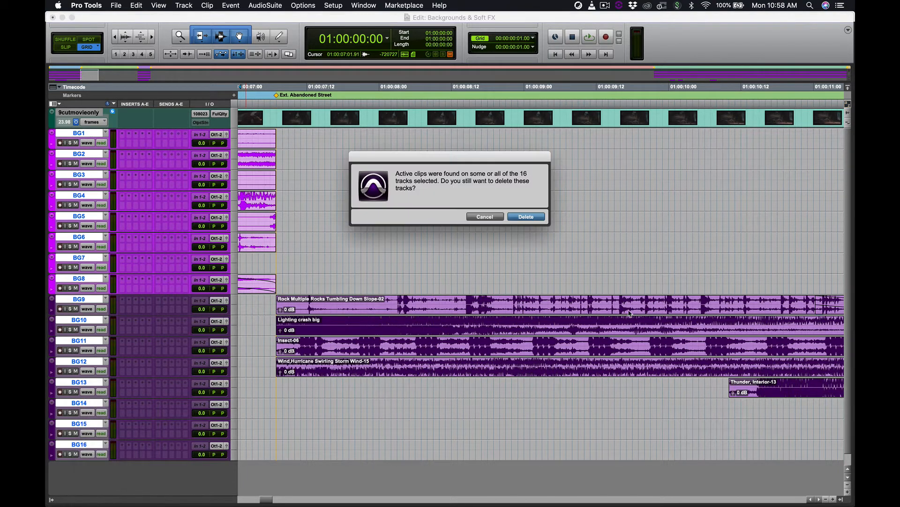
pyautogui.click(529, 215)
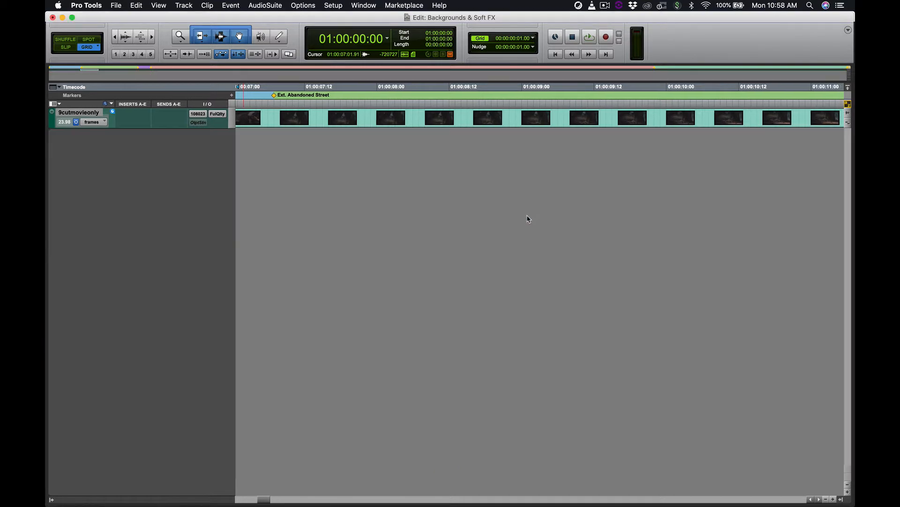
# Start creating new tracks, specifying 16 stereo audio tracks
pyautogui.click(113, 43)
pyautogui.click(113, 43)
pyautogui.click(113, 44)
pyautogui.click(113, 43)
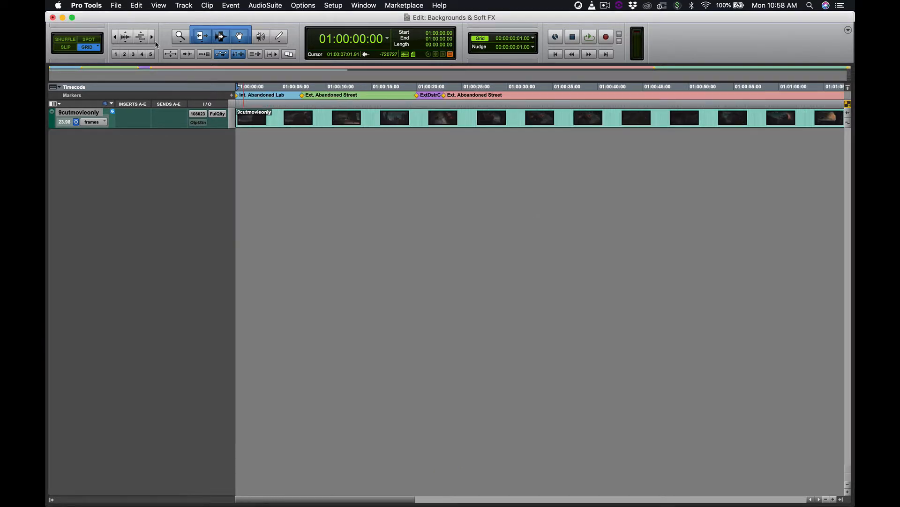
pyautogui.hscroll(5, 483, 219)
pyautogui.hscroll(-5, 484, 222)
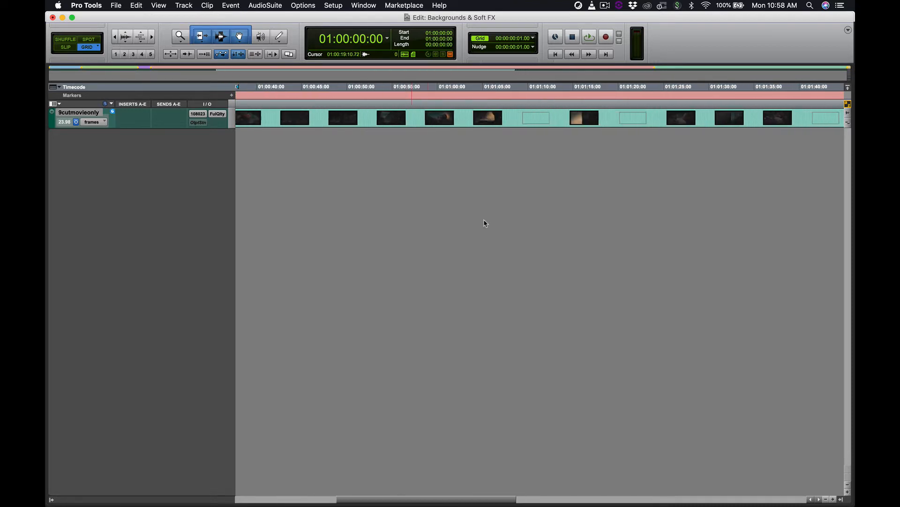
pyautogui.press('r')
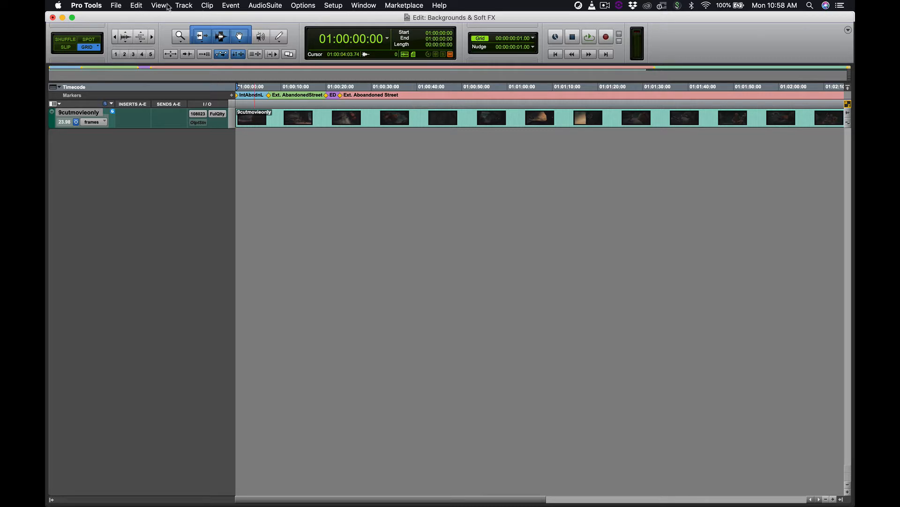
pyautogui.click(184, 6)
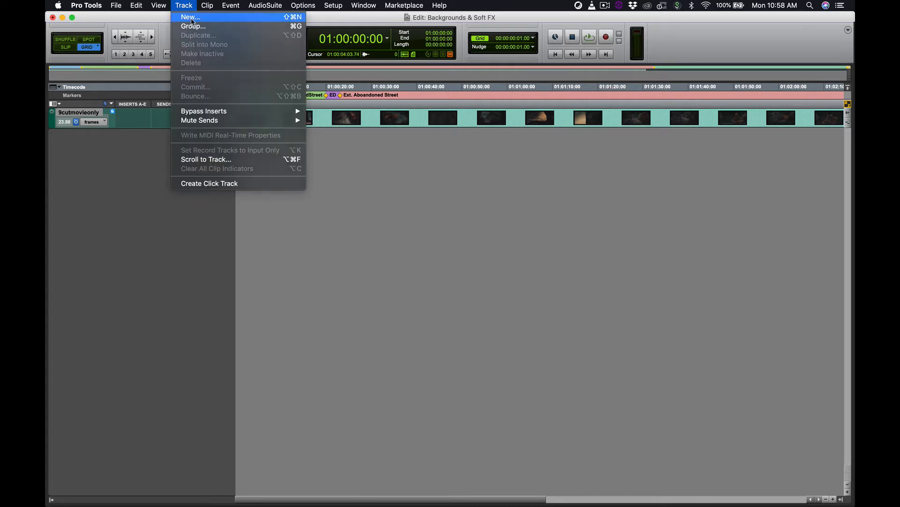
pyautogui.click(191, 20)
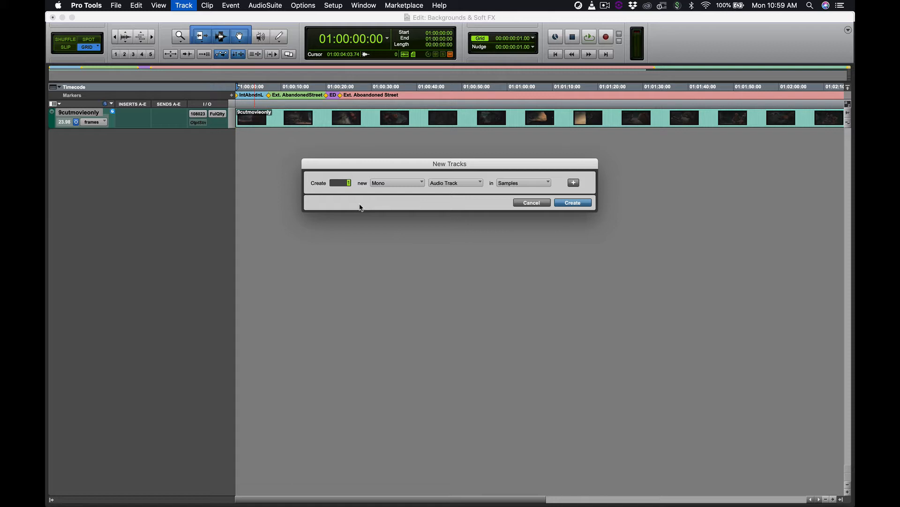
pyautogui.write('16')
pyautogui.click(393, 182)
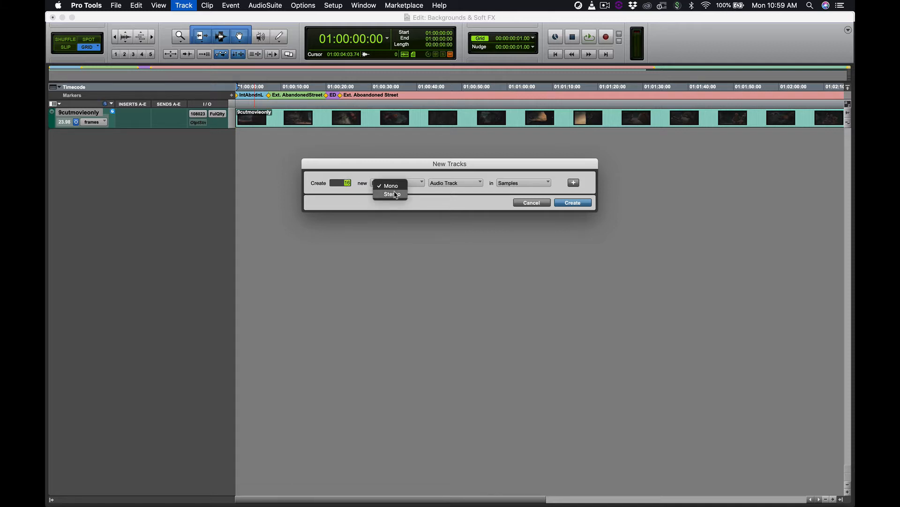
pyautogui.click(394, 192)
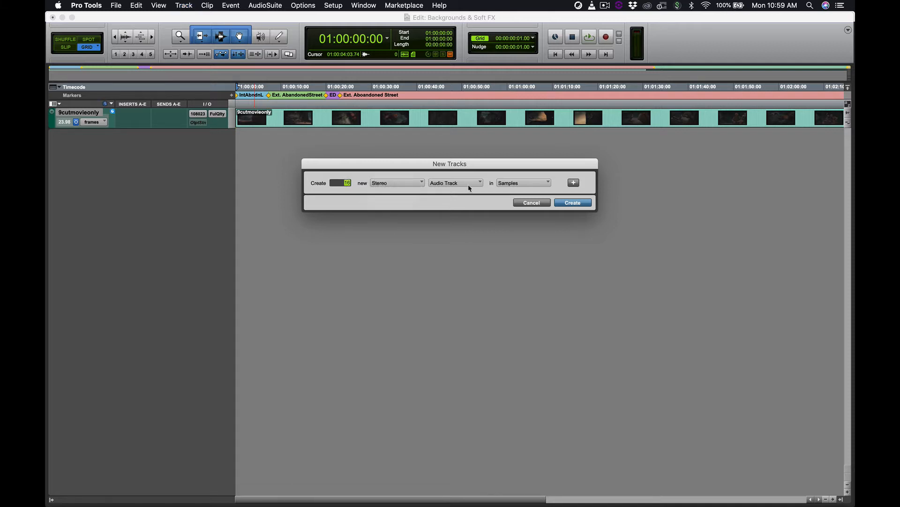
# Add one stereo Master Fader to the new-track request and create all the tracks
pyautogui.click(574, 183)
pyautogui.click(391, 199)
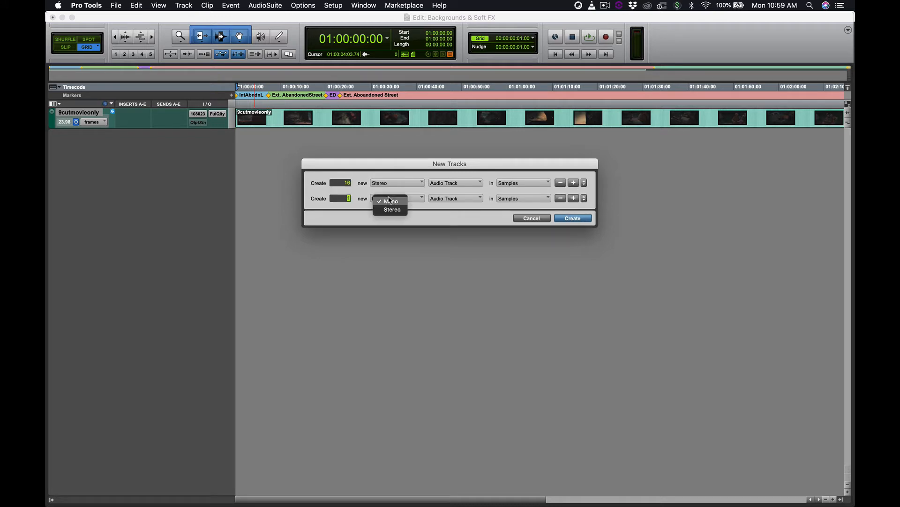
pyautogui.click(397, 212)
pyautogui.click(463, 199)
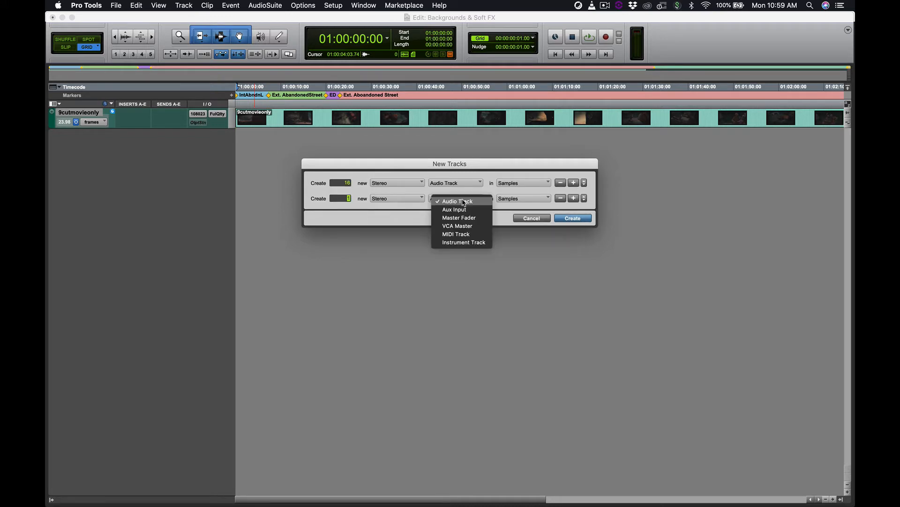
pyautogui.click(467, 218)
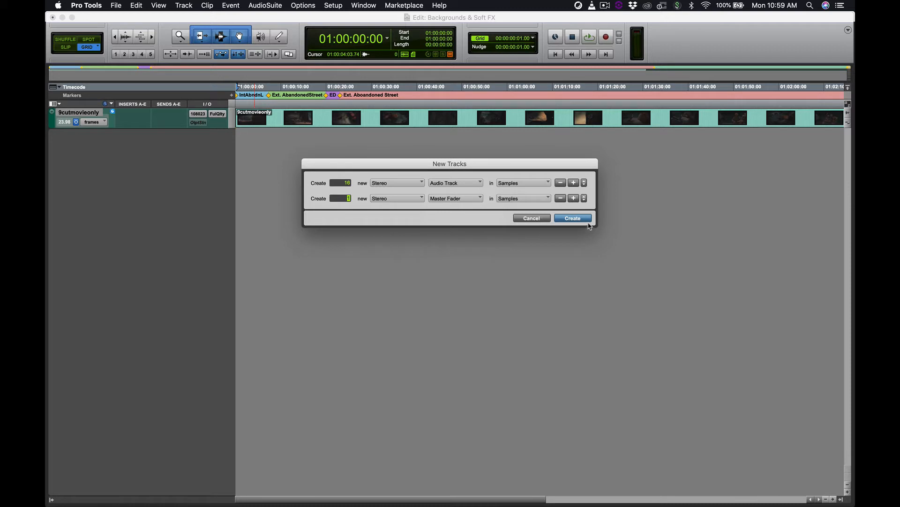
pyautogui.click(573, 218)
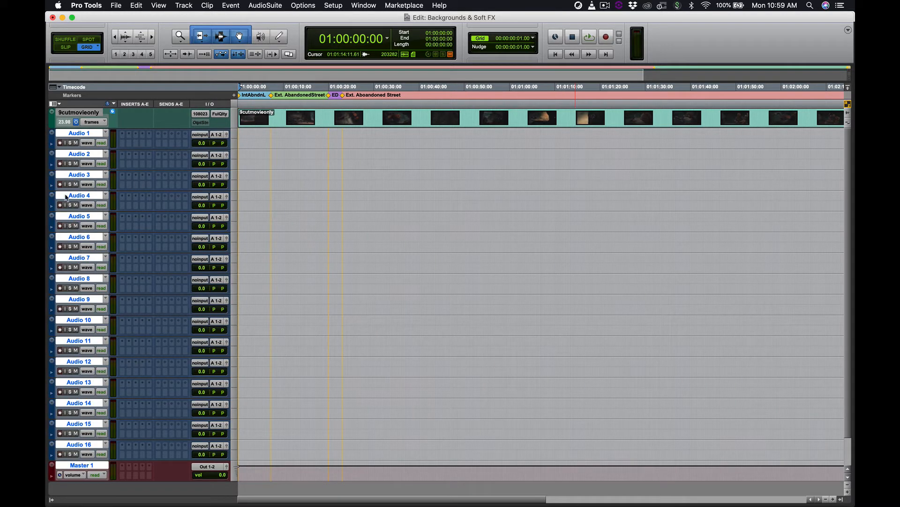
# Rename the first two audio tracks BG1 and BG2
pyautogui.doubleClick(79, 133)
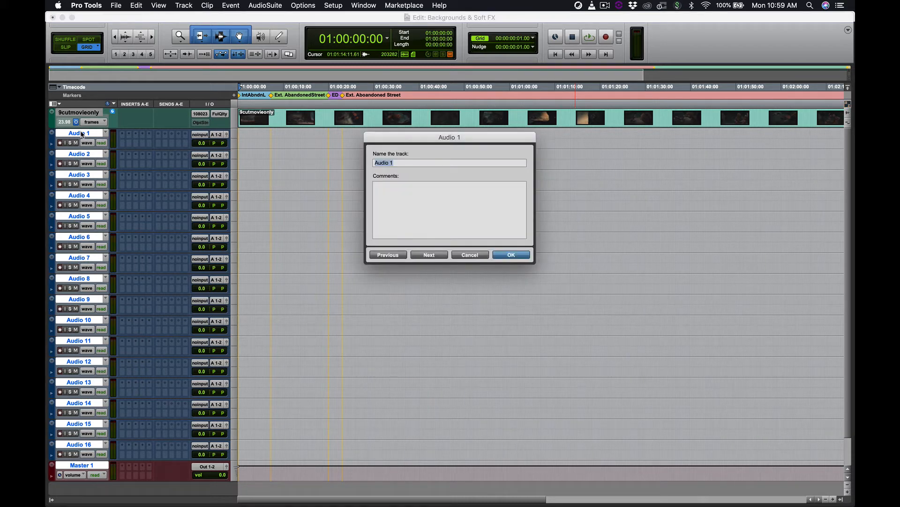
pyautogui.write('BG1')
pyautogui.click(439, 254)
pyautogui.write('BG2')
pyautogui.click(429, 257)
pyautogui.click(470, 255)
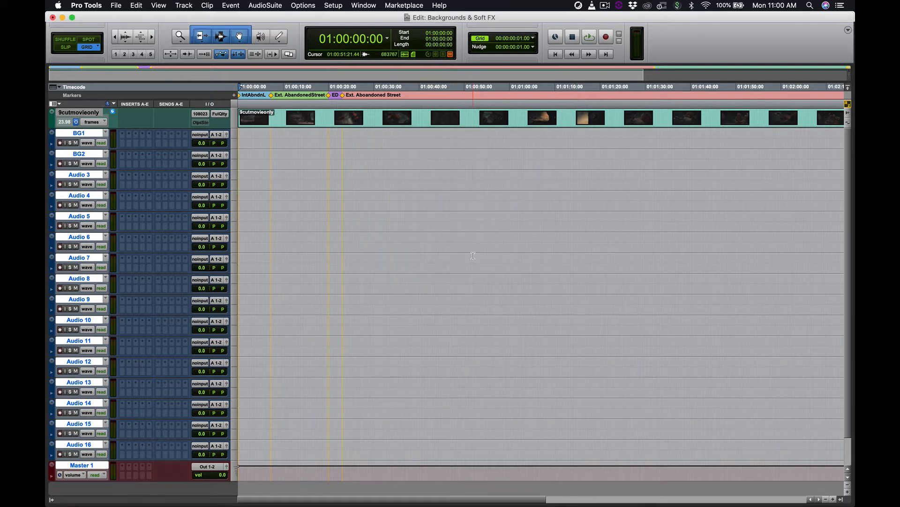
# Color the first eight audio tracks, BG1 through Audio 8, bright purple
pyautogui.click(85, 135)
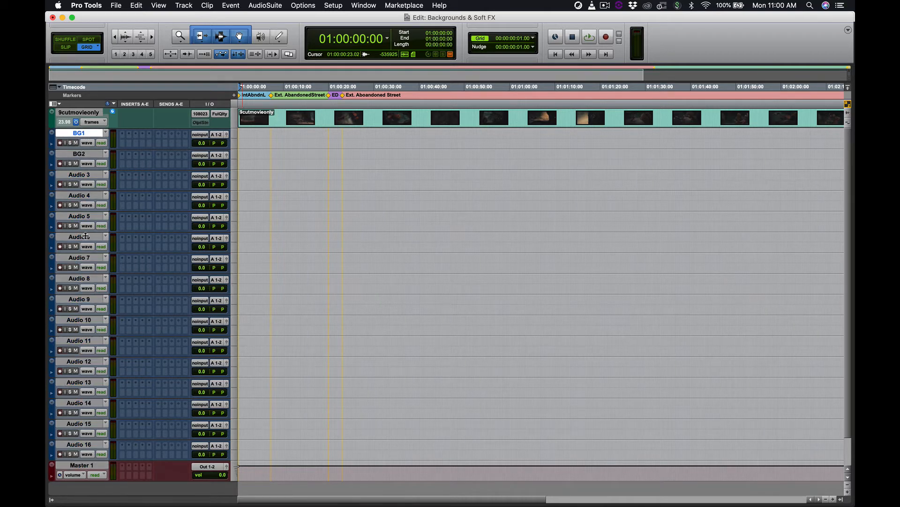
pyautogui.keyDown('shift'); pyautogui.click(78, 279); pyautogui.keyUp('shift')
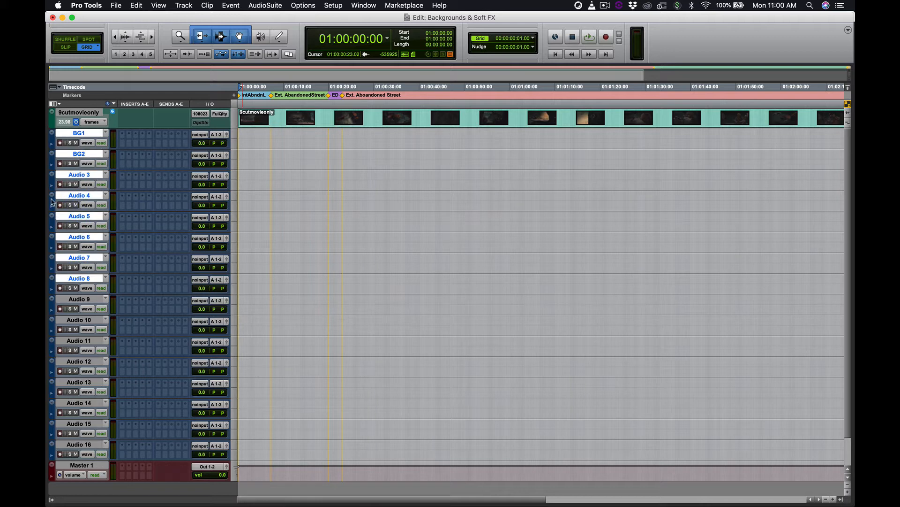
pyautogui.doubleClick(52, 141)
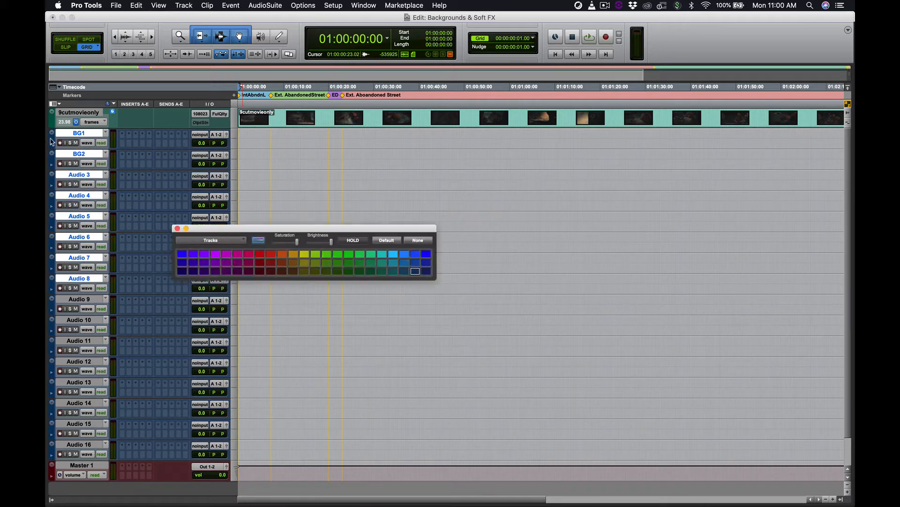
pyautogui.moveTo(286, 231); pyautogui.dragTo(427, 177)
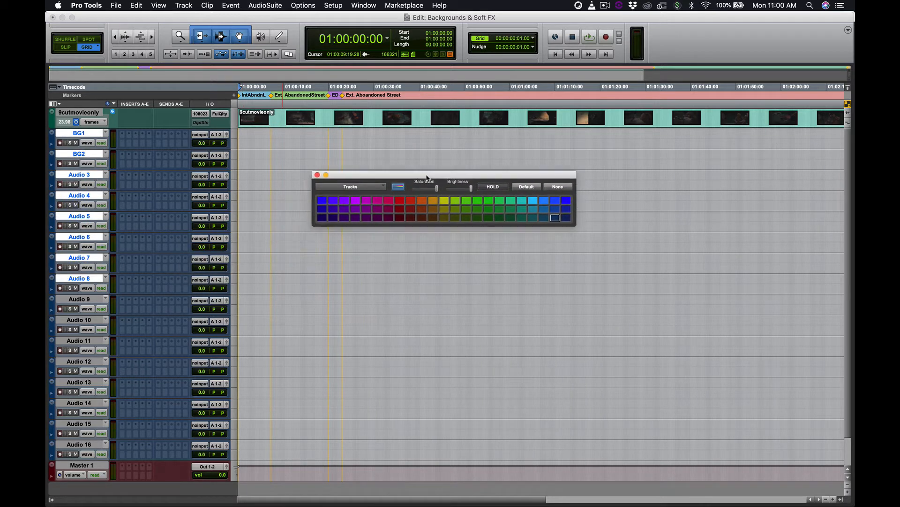
pyautogui.click(347, 200)
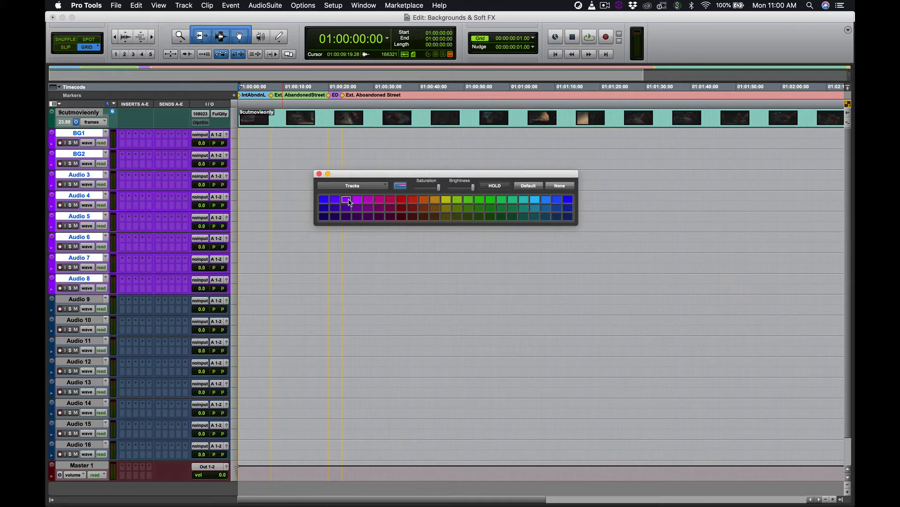
# Color the tracks Audio 9 through Audio 16 dark purple and close the color palette
pyautogui.click(88, 302)
pyautogui.keyDown('shift'); pyautogui.click(81, 444); pyautogui.keyUp('shift')
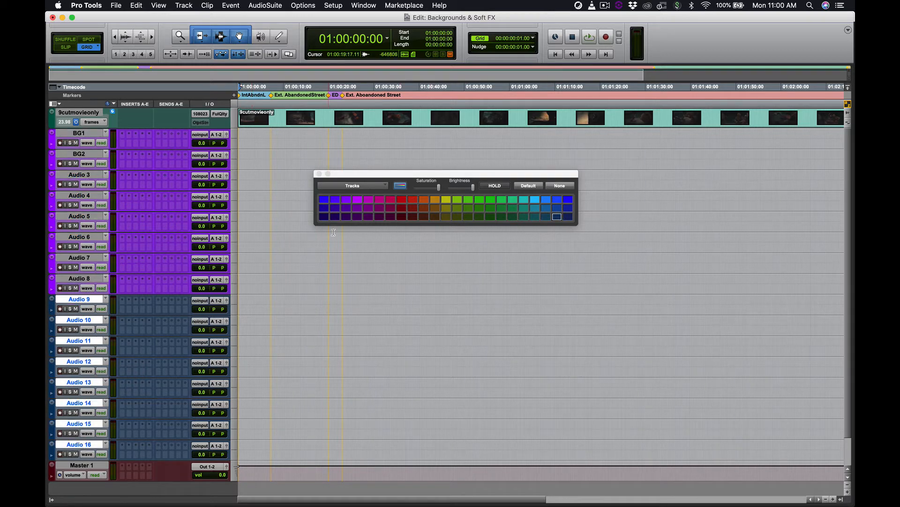
pyautogui.click(347, 214)
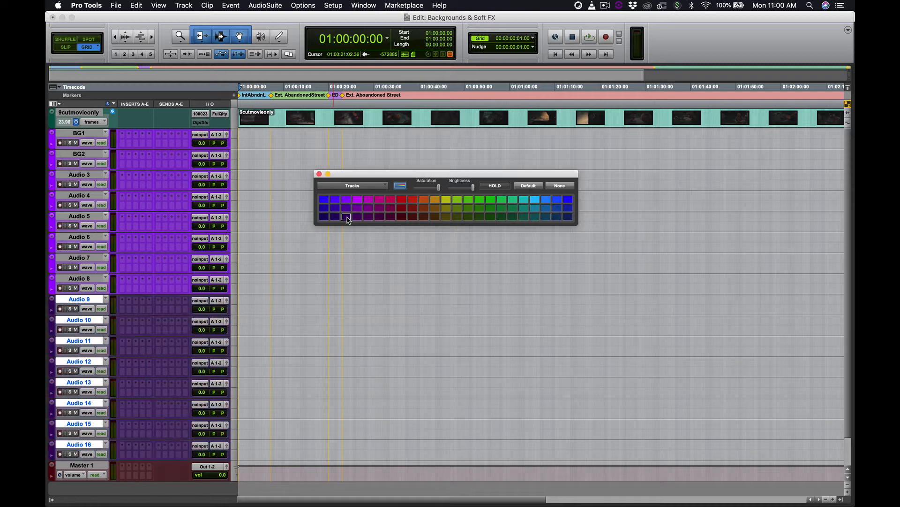
pyautogui.click(318, 174)
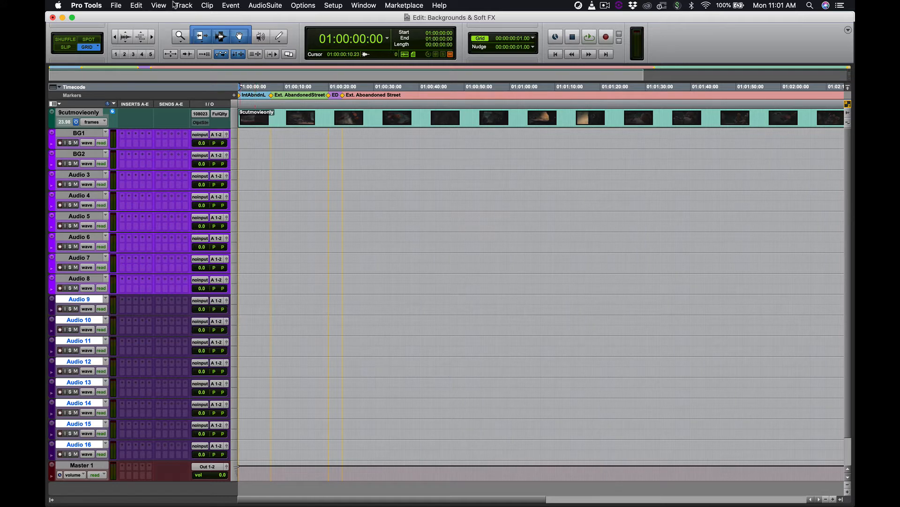
pyautogui.click(118, 6)
pyautogui.moveTo(161, 145)
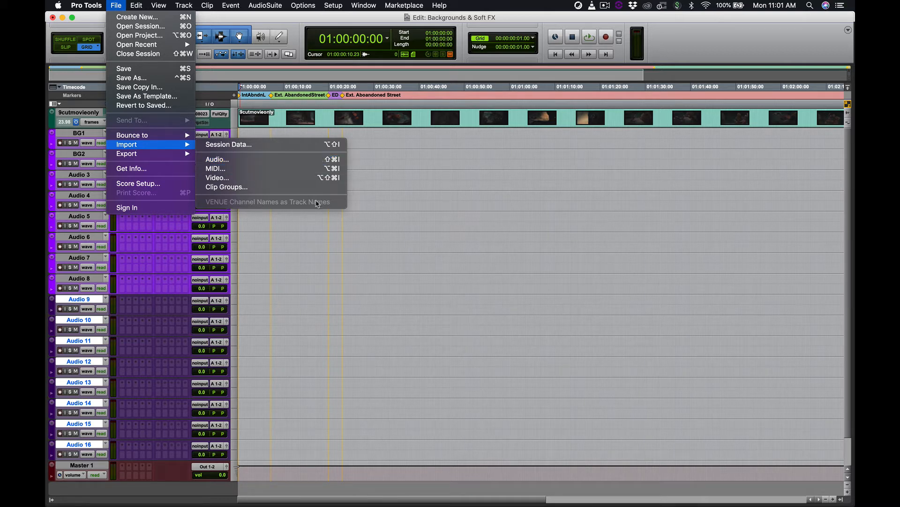
pyautogui.click(440, 233)
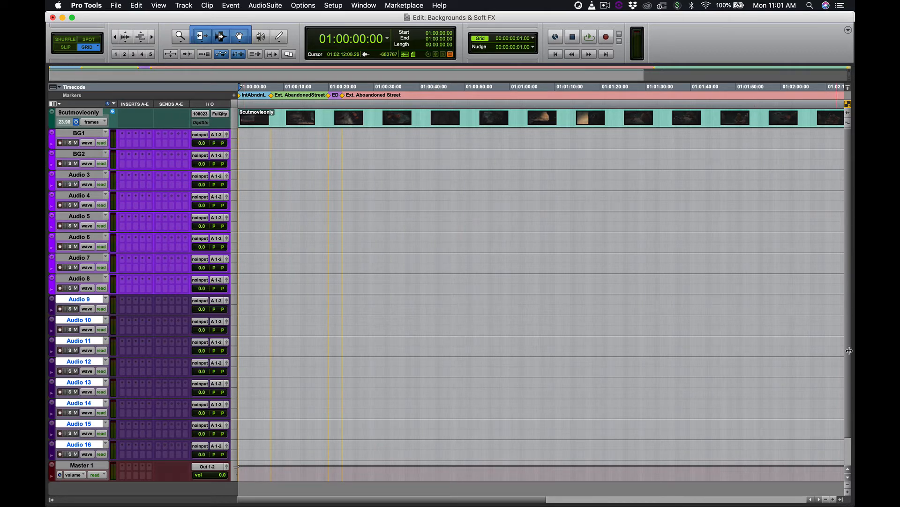
# Show the Clips list and look through its sounds, from the ADR and creak clips down to the wind clips
pyautogui.click(841, 499)
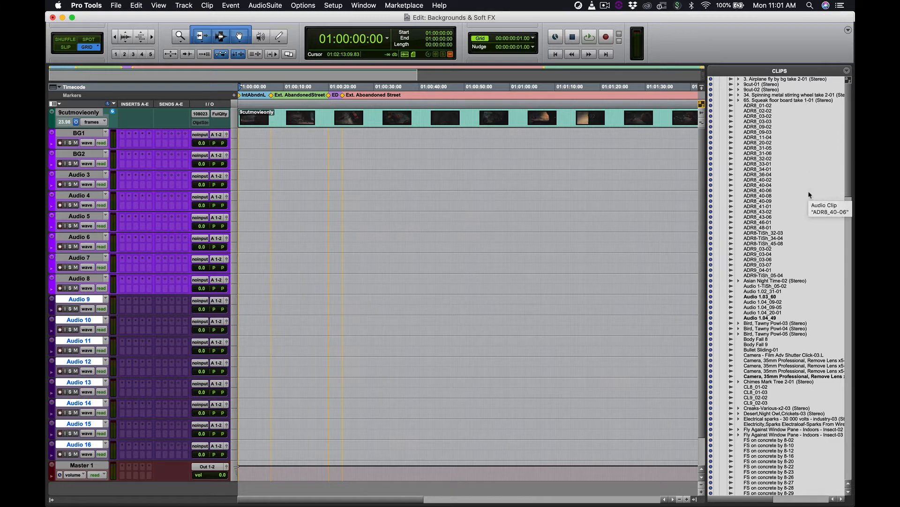
pyautogui.scroll(-10, 809, 194)
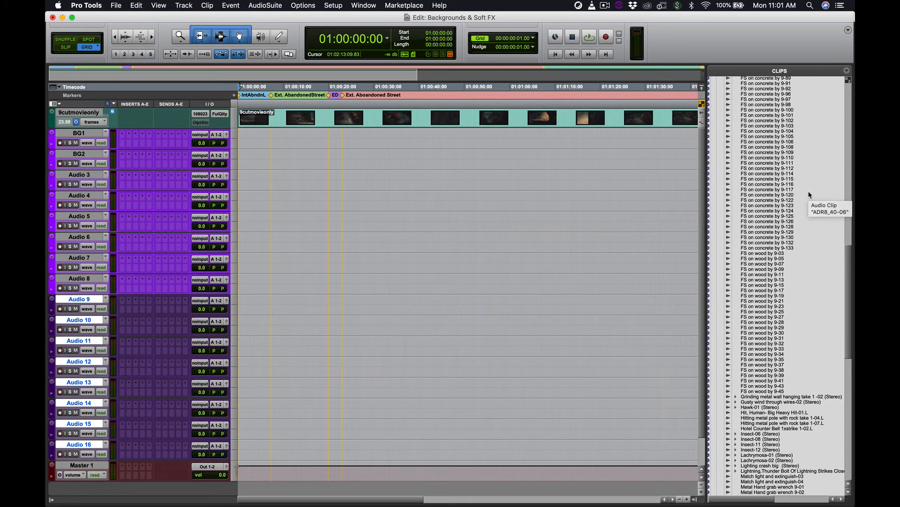
pyautogui.scroll(10, 809, 194)
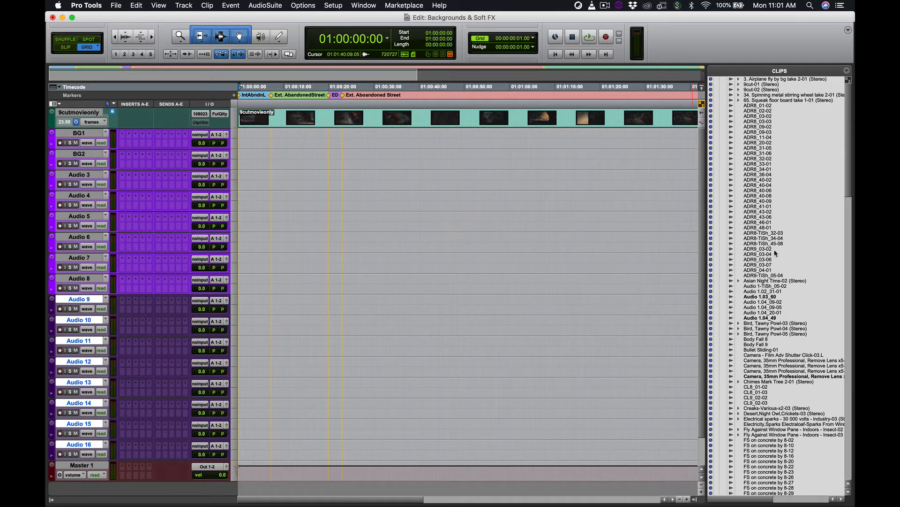
pyautogui.scroll(-5, 775, 253)
pyautogui.scroll(-1, 775, 252)
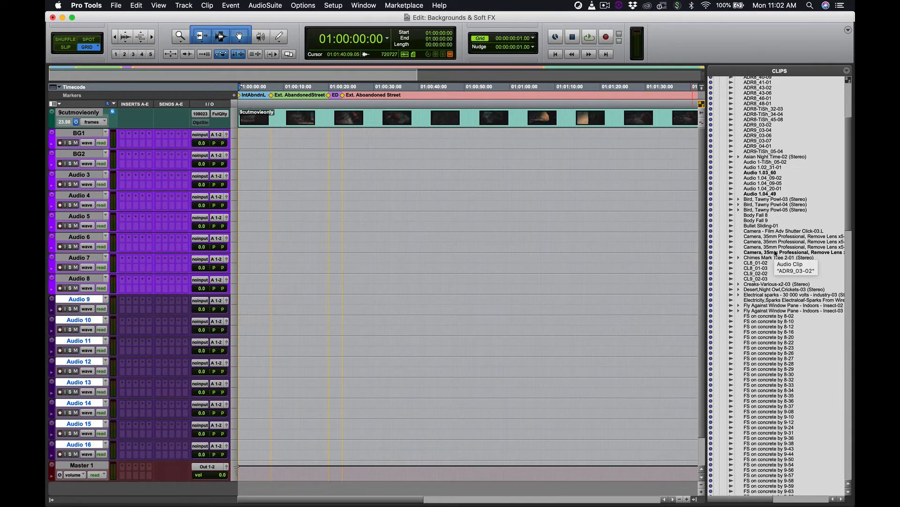
pyautogui.scroll(-2, 775, 252)
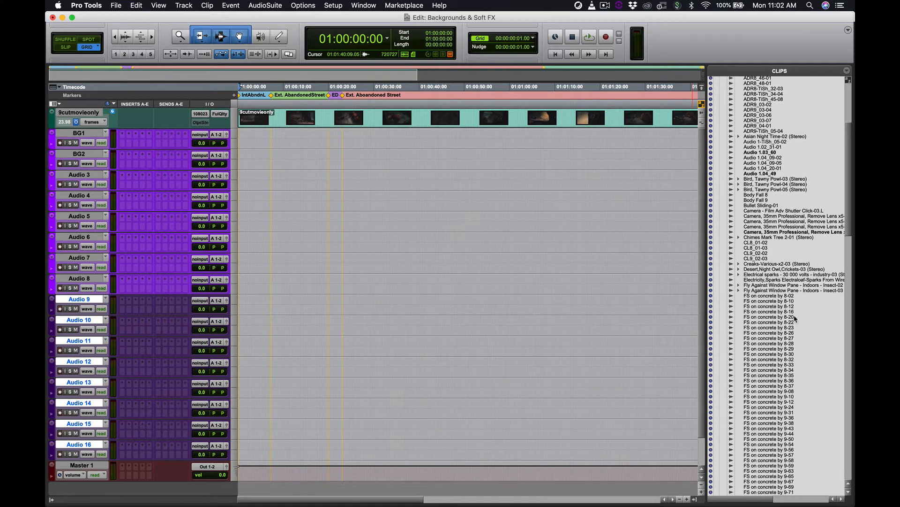
pyautogui.click(773, 264)
pyautogui.moveTo(780, 267); pyautogui.dragTo(750, 265)
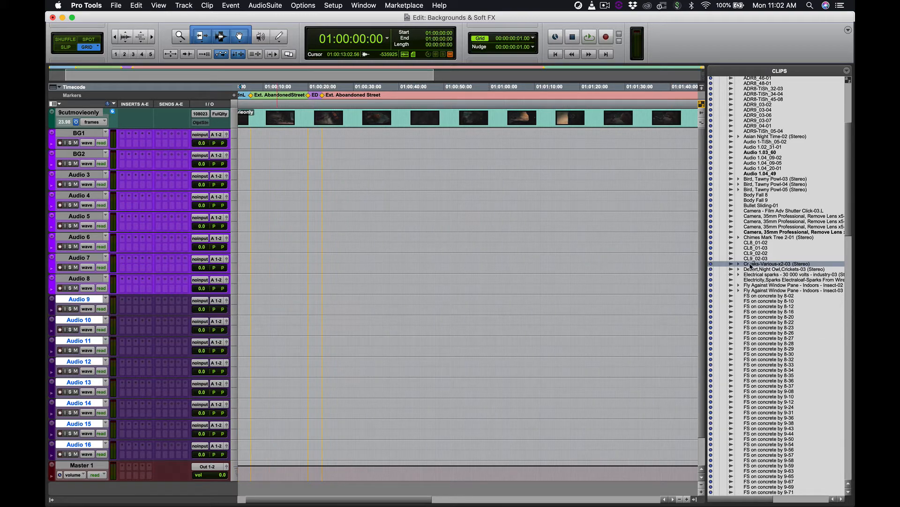
pyautogui.scroll(-10, 762, 369)
pyautogui.scroll(-10, 763, 368)
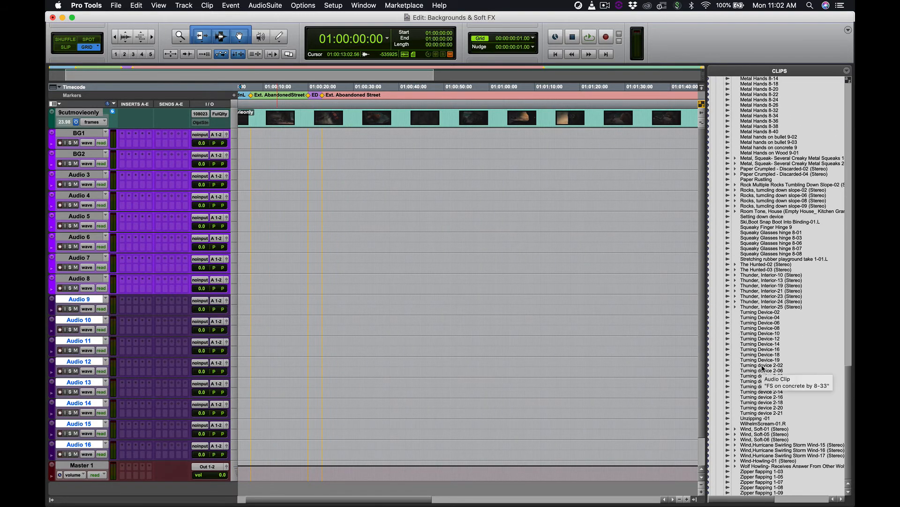
# Place the Wind, Soft-01 stereo clip at the very start of track BG1
pyautogui.click(753, 429)
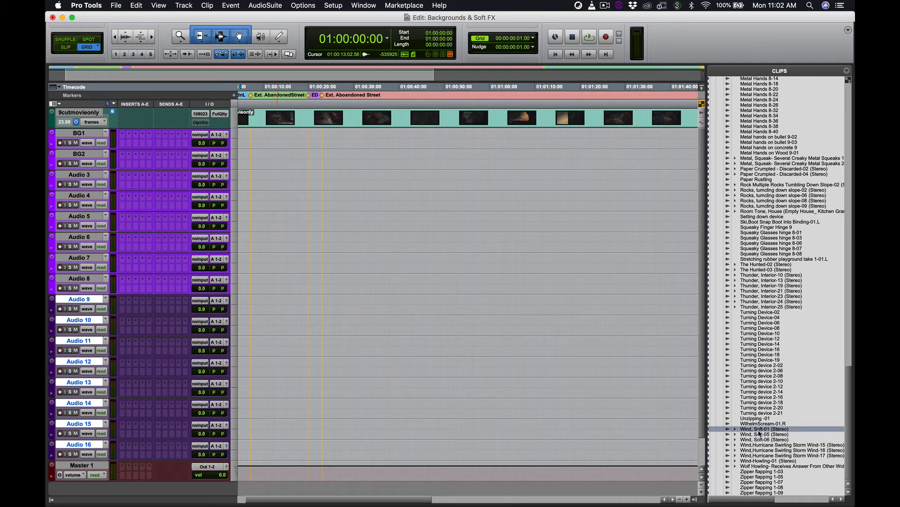
pyautogui.moveTo(759, 434); pyautogui.dragTo(140, 243)
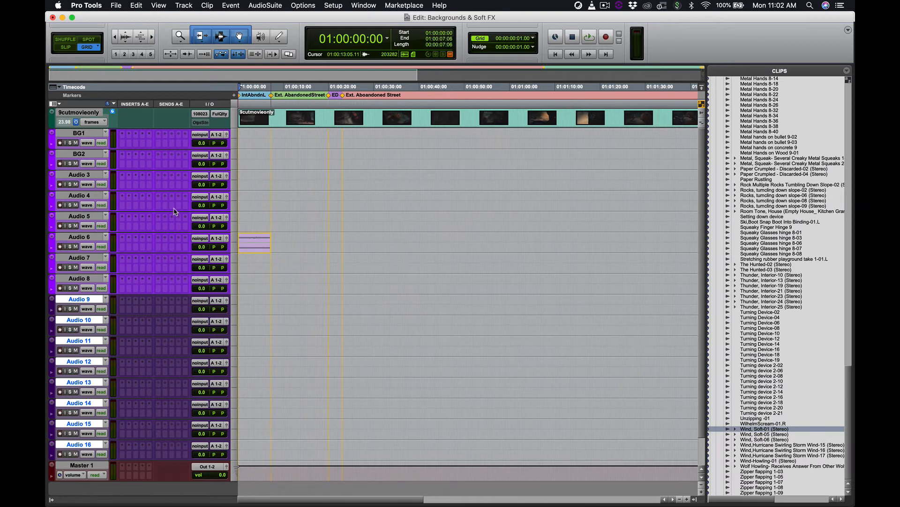
pyautogui.moveTo(174, 211); pyautogui.dragTo(166, 128)
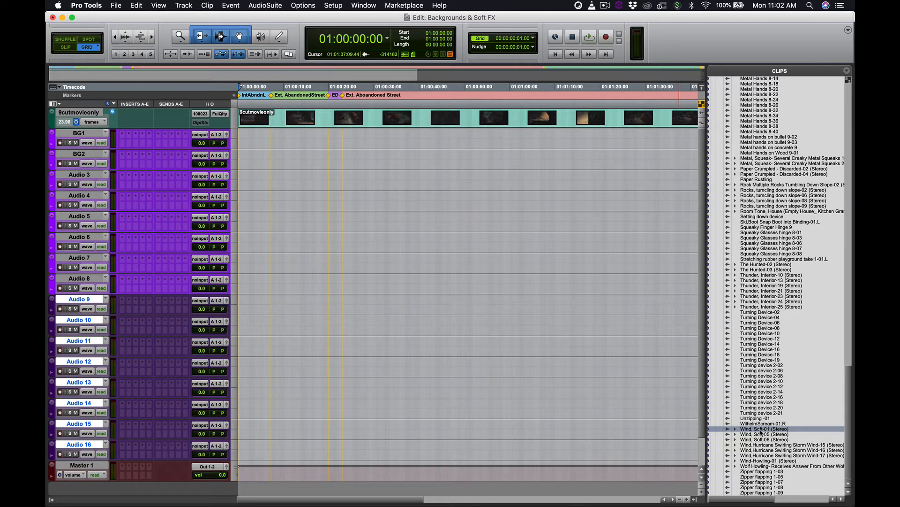
pyautogui.moveTo(760, 432); pyautogui.dragTo(229, 137)
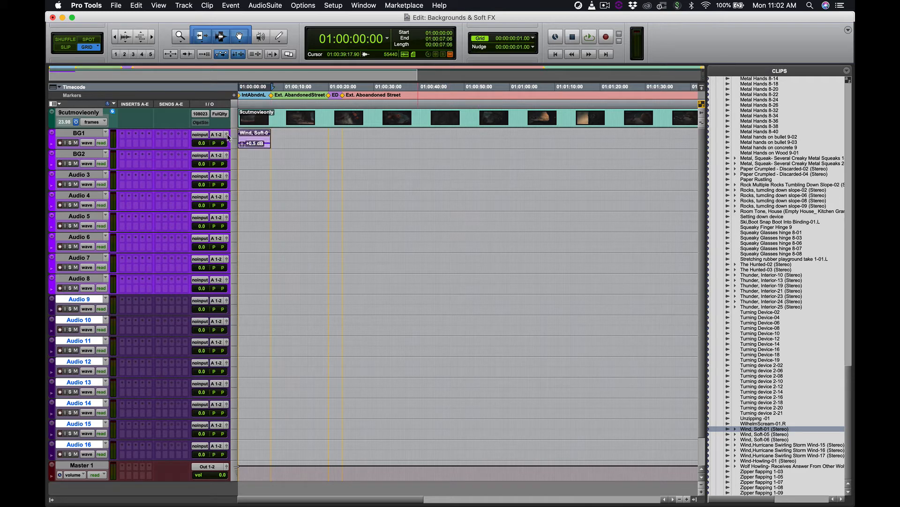
# Place the Thunder, Interior-10 stereo clip at the very start of track BG2
pyautogui.click(779, 444)
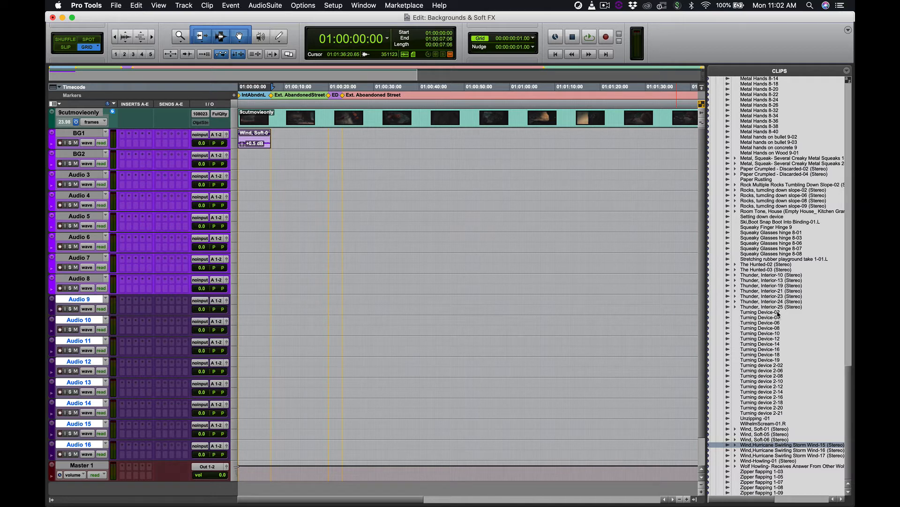
pyautogui.click(763, 275)
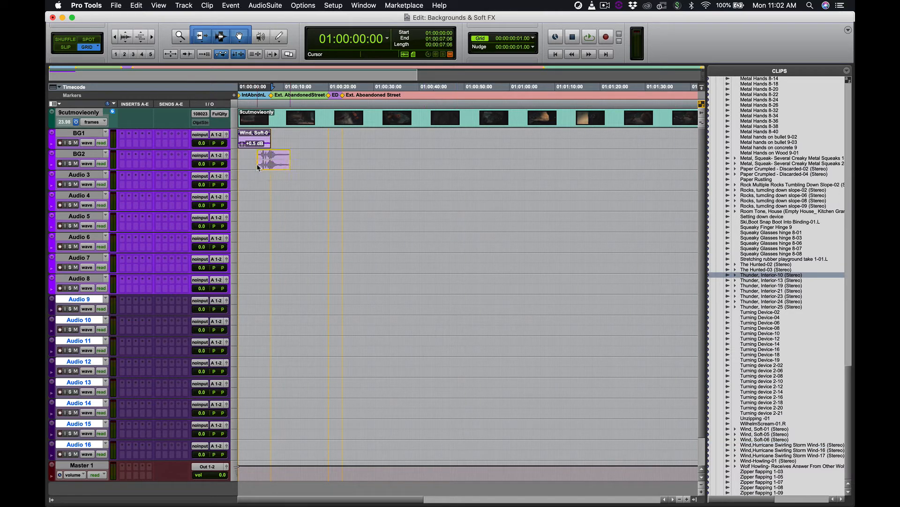
pyautogui.moveTo(258, 167); pyautogui.dragTo(217, 163)
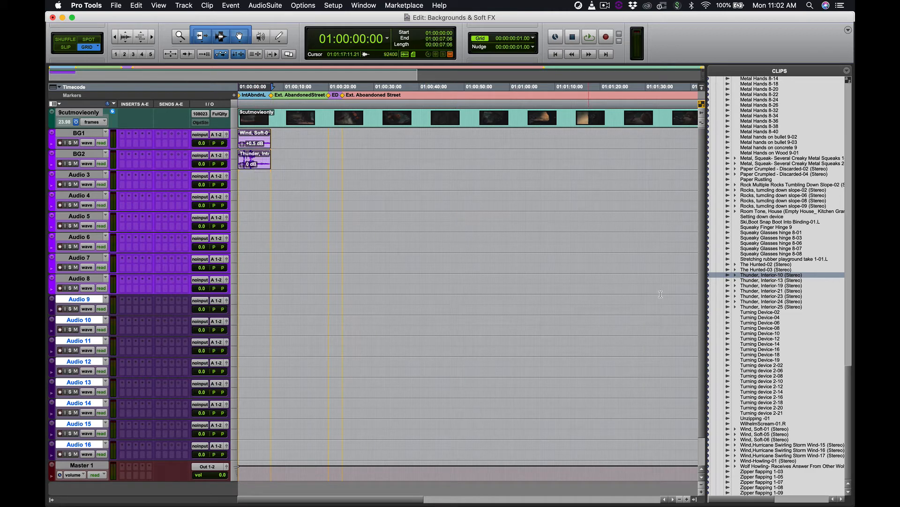
# Extend the thunder clip on BG2 to about 01:01:12:19 and the wind clip on BG1 to about 01:01:25:21
pyautogui.moveTo(271, 164); pyautogui.dragTo(568, 329)
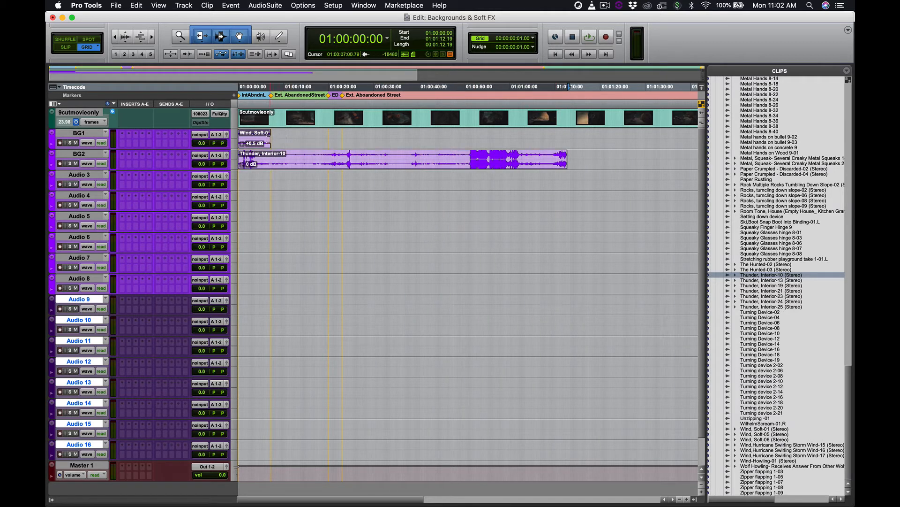
pyautogui.moveTo(268, 139); pyautogui.dragTo(629, 153)
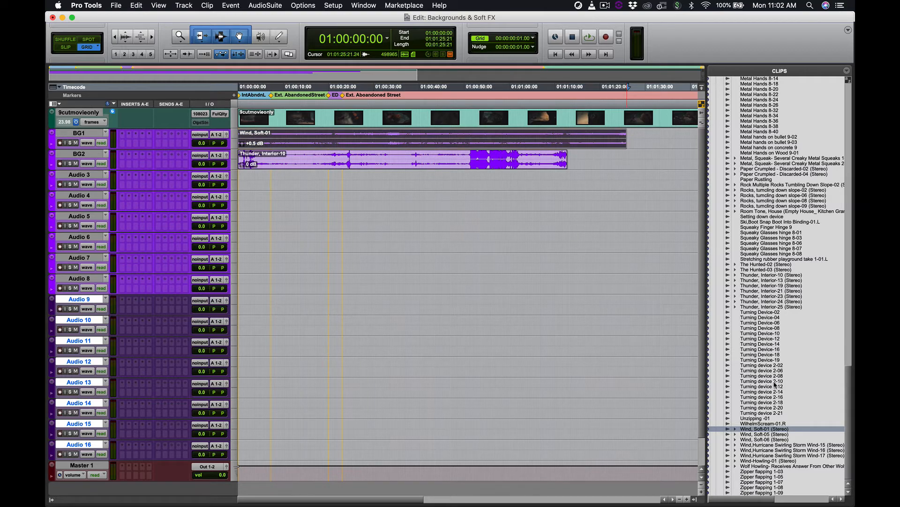
# Find the Grinding metal wall hanging take 1-02 stereo clip and place it at the start of track Audio 3
pyautogui.scroll(5, 775, 384)
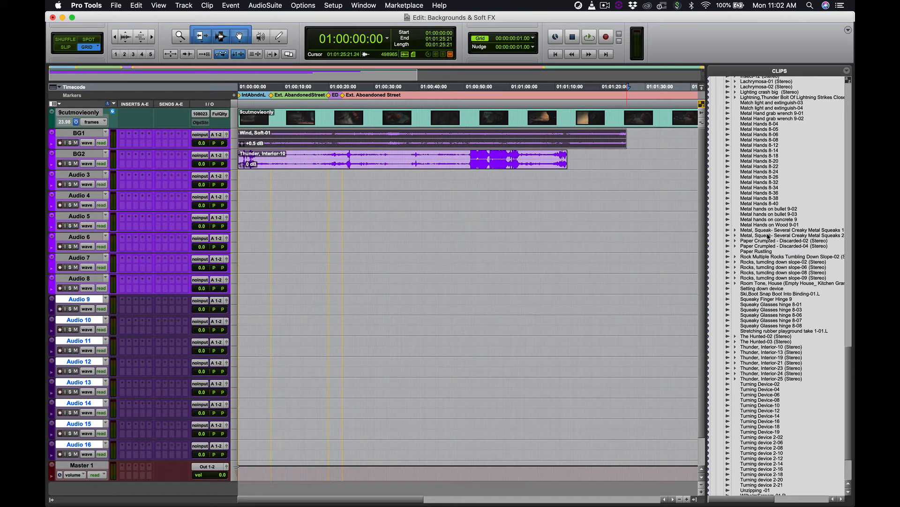
pyautogui.scroll(5, 768, 239)
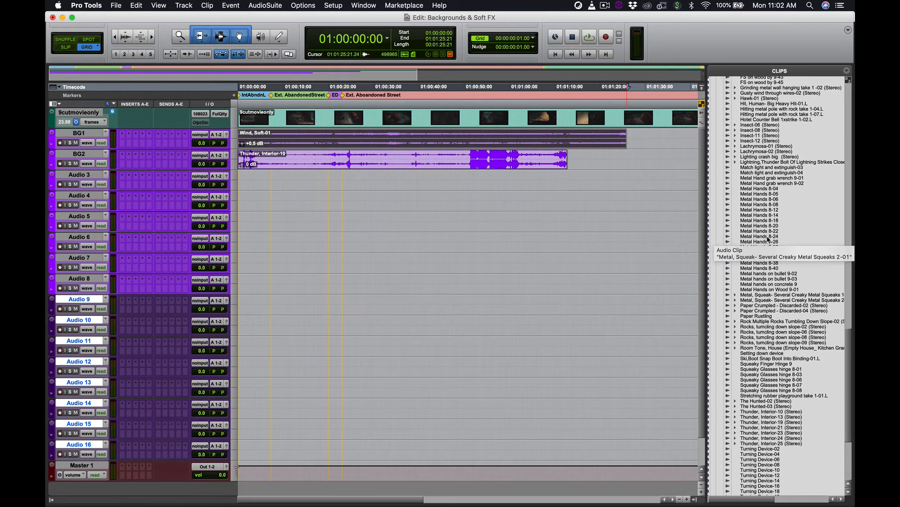
pyautogui.scroll(2, 775, 124)
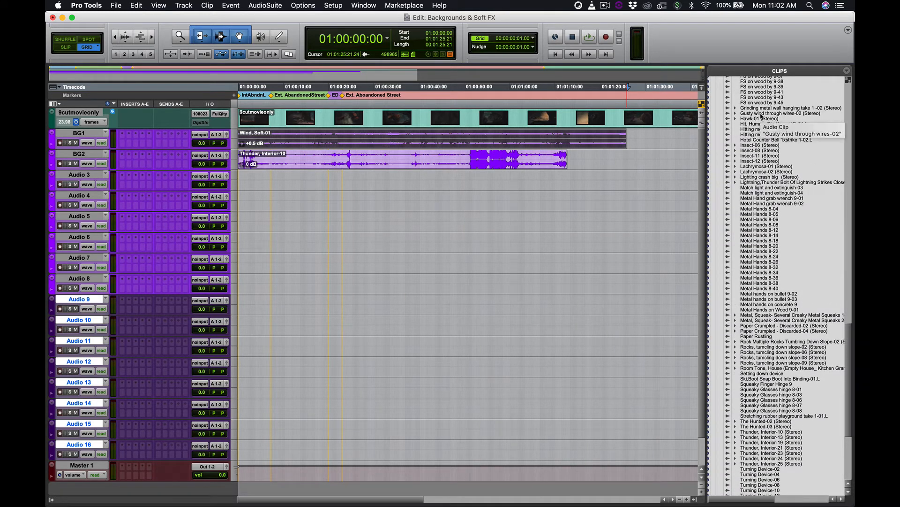
pyautogui.click(766, 109)
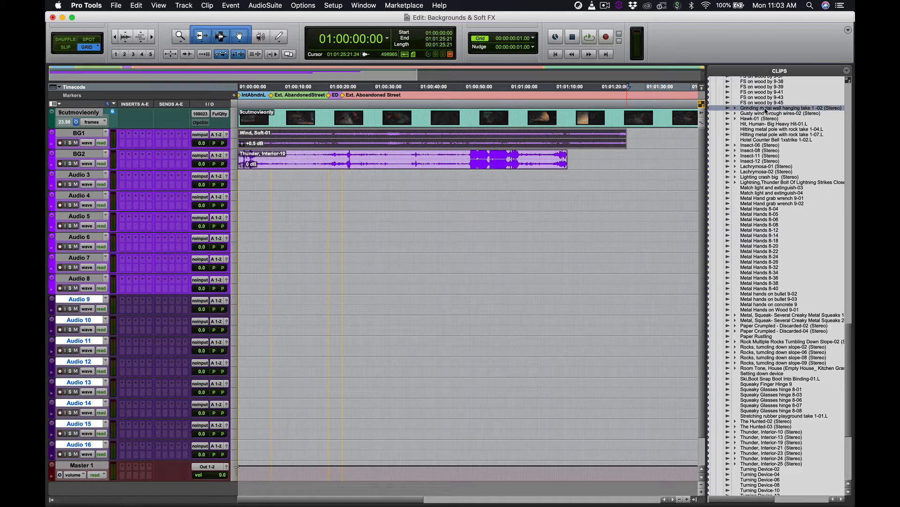
pyautogui.moveTo(765, 110)
pyautogui.mouseDown()
pyautogui.moveTo(249, 211)
pyautogui.moveTo(251, 173)
pyautogui.moveTo(242, 184)
pyautogui.mouseUp()
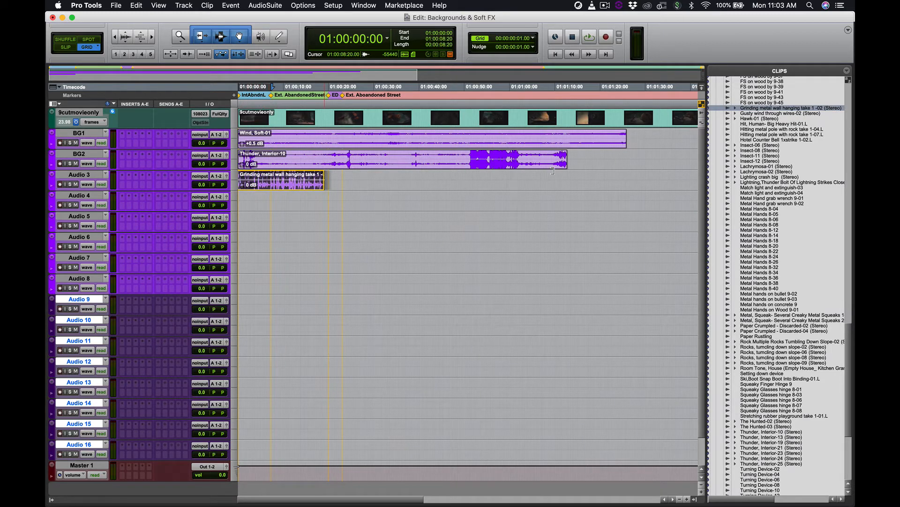
# Extend the grinding metal clip on Audio 3 so it ends at about 01:00:19:00
pyautogui.moveTo(553, 171); pyautogui.dragTo(664, 172)
pyautogui.scroll(2, 773, 147)
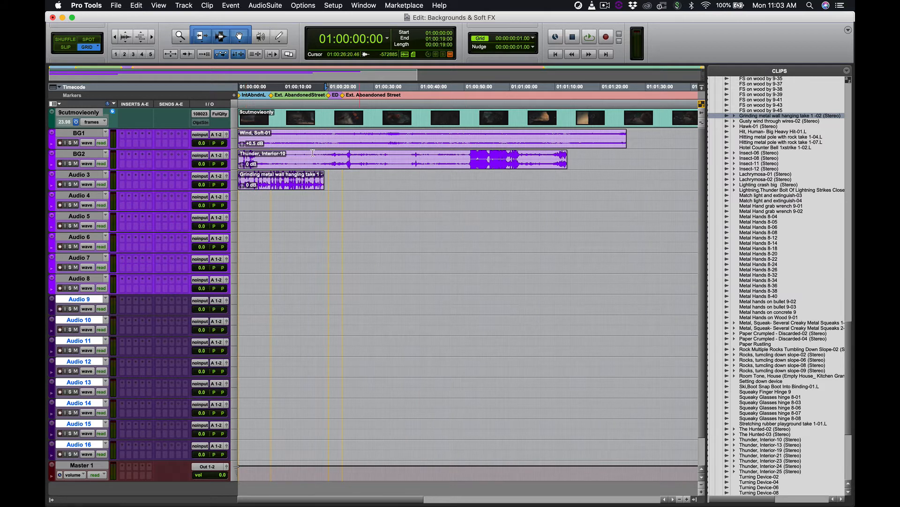
pyautogui.click(282, 186)
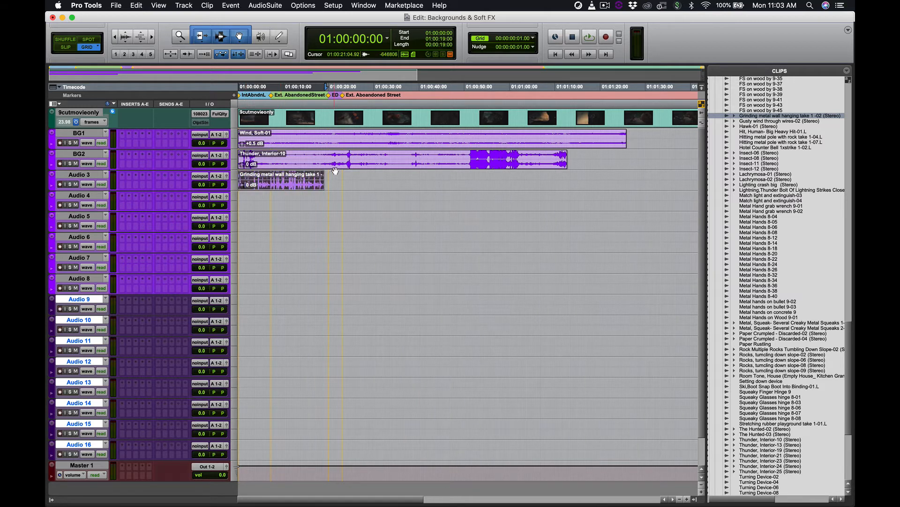
# Trim the clips on BG1, BG2 and Audio 3 together so they end at about 01:00:07:14
pyautogui.keyDown('shift'); pyautogui.click(379, 165); pyautogui.keyUp('shift')
pyautogui.keyDown('shift'); pyautogui.click(388, 143); pyautogui.keyUp('shift')
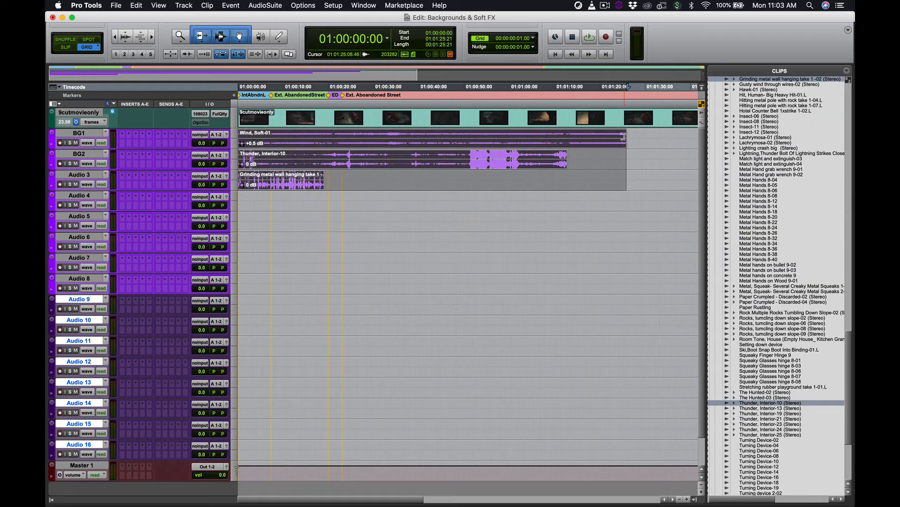
pyautogui.moveTo(624, 137); pyautogui.dragTo(271, 170)
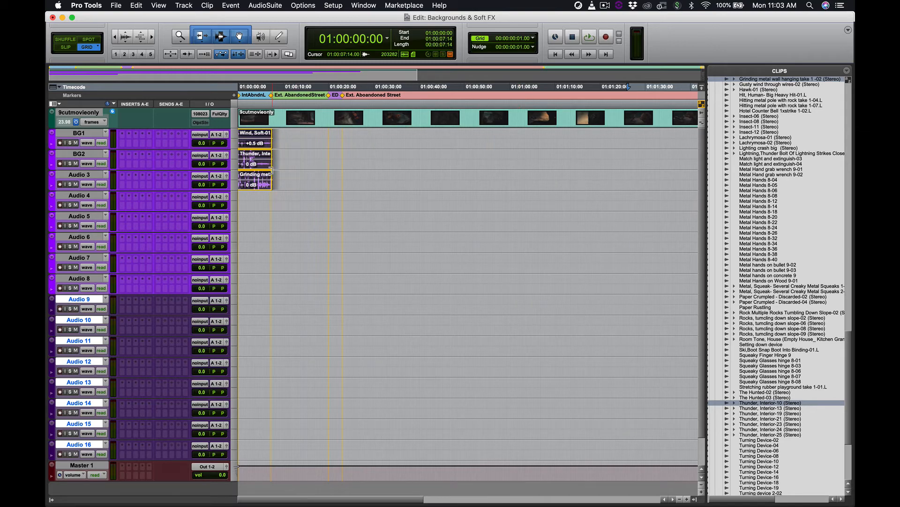
# Tighten the ends of all three background clips to the Ext. Abandoned Street marker at 01:00:07:07
pyautogui.press('super+bracketright')
pyautogui.press('super+bracketright')
pyautogui.press('super+bracketright')
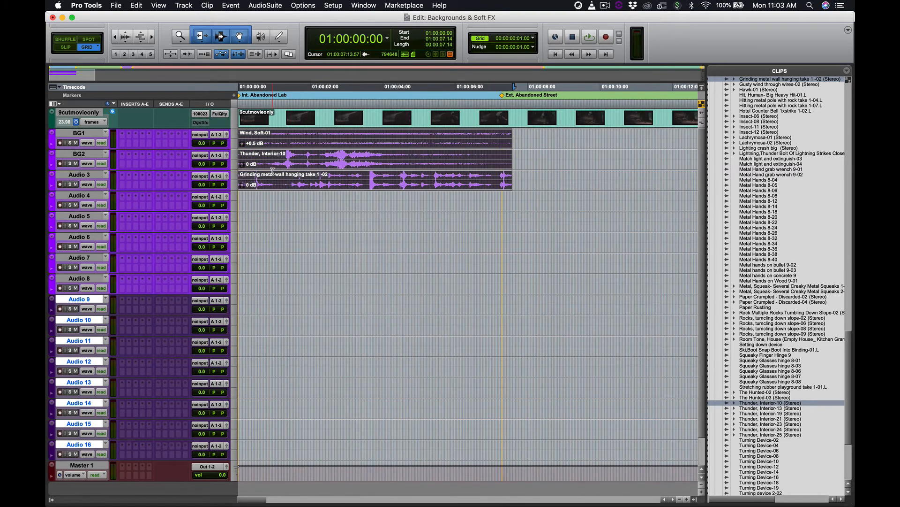
pyautogui.press('super+bracketright')
pyautogui.press('super+bracketright')
pyautogui.hscroll(10, 417, 187)
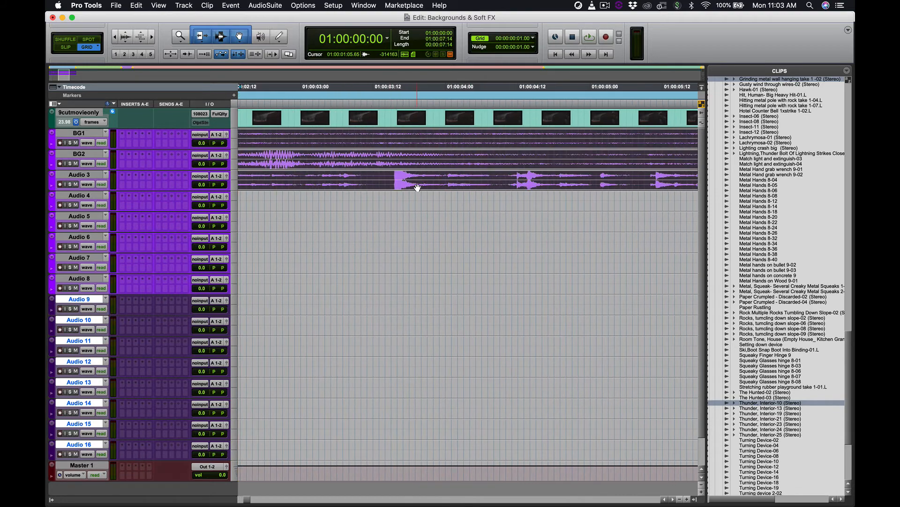
pyautogui.scroll(-2, 418, 187)
pyautogui.scroll(2, 417, 187)
pyautogui.hscroll(10, 418, 188)
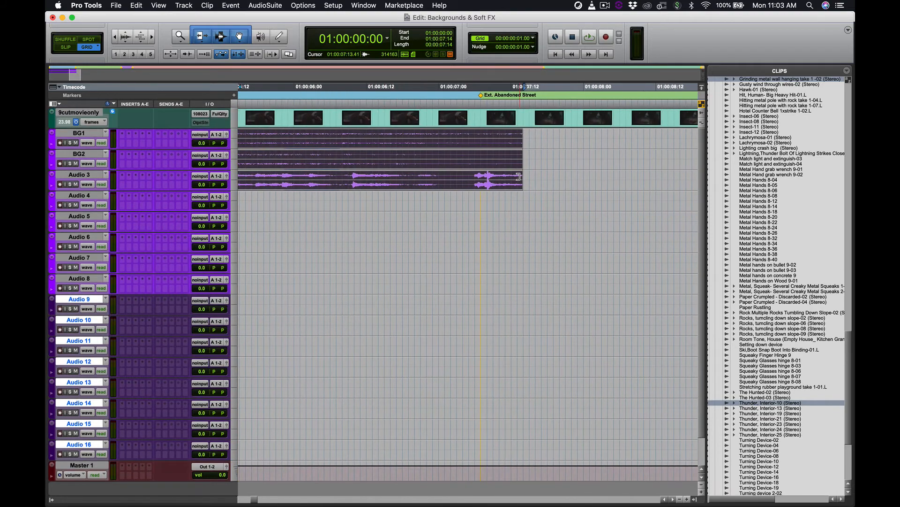
pyautogui.moveTo(519, 177); pyautogui.dragTo(479, 179)
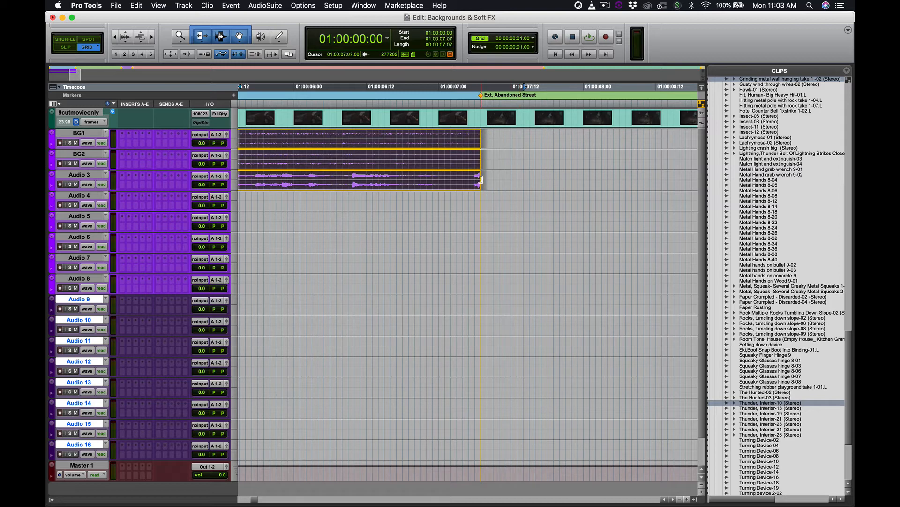
pyautogui.click(482, 180)
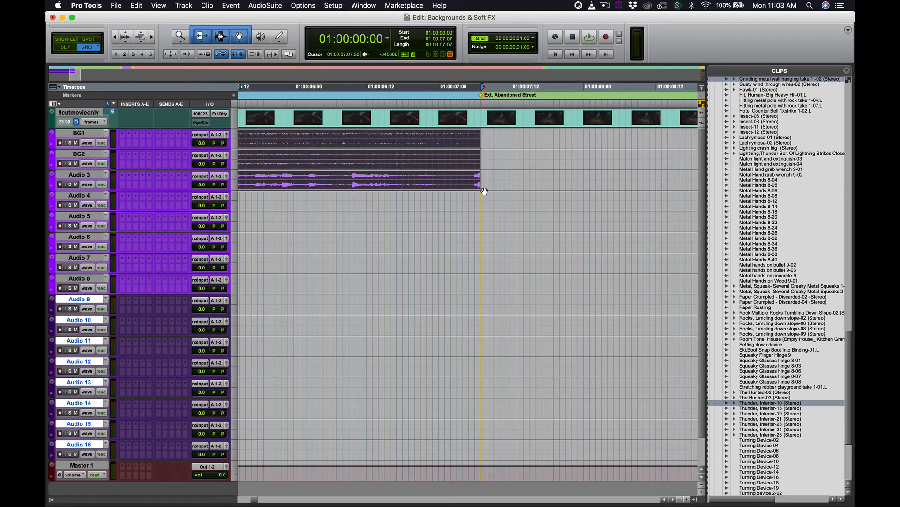
# Shift the grinding metal clip on Audio 3 later to start at 01:00:00:02, with its end at 01:00:07:07
pyautogui.click(92, 174)
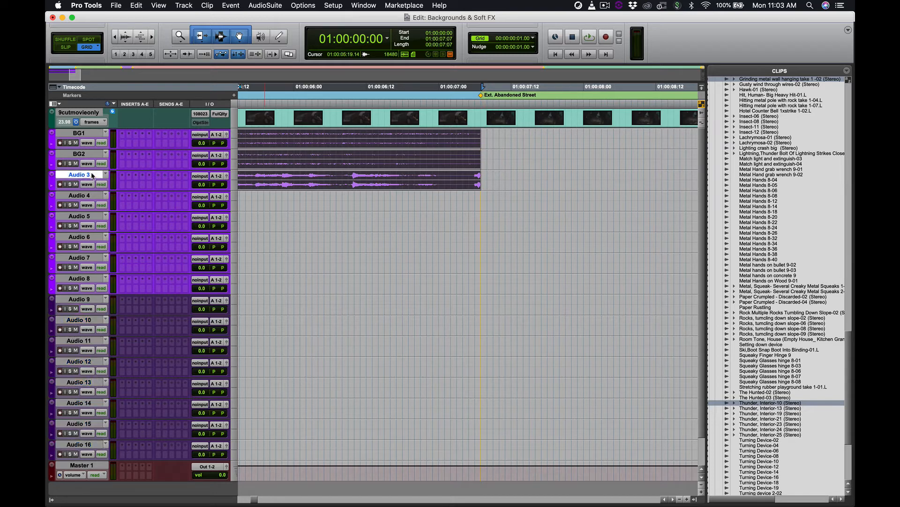
pyautogui.click(460, 186)
pyautogui.press('+')
pyautogui.press('-')
pyautogui.click(535, 183)
pyautogui.moveTo(465, 189); pyautogui.dragTo(486, 184)
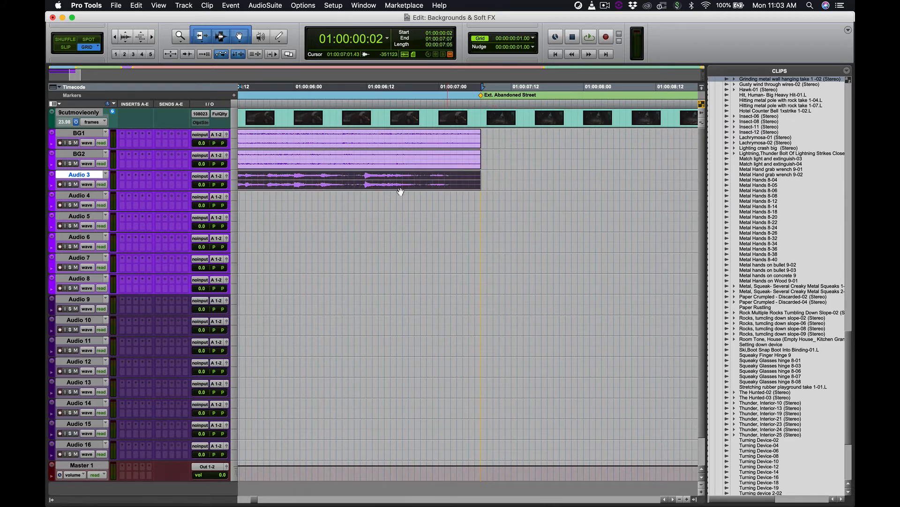
# Extend the start of the grinding metal clip on Audio 3 back to 01:00:00:00
pyautogui.press('Return')
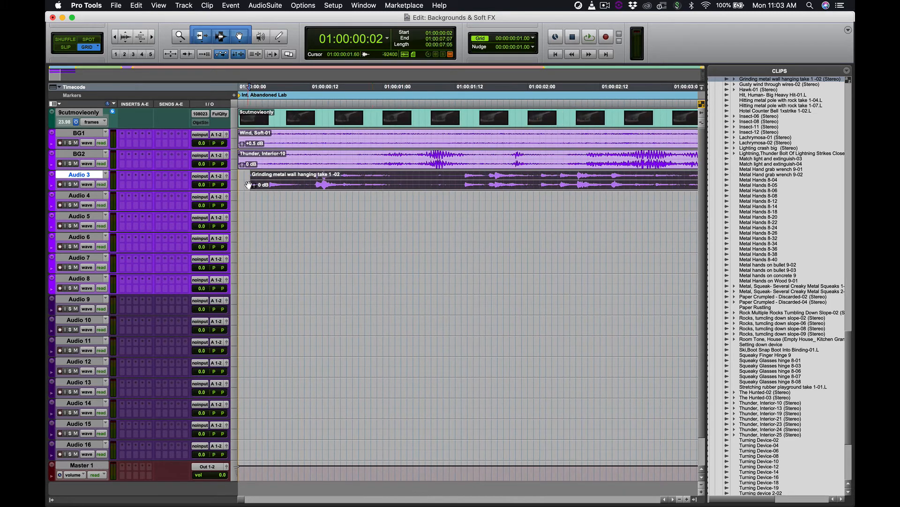
pyautogui.moveTo(251, 181); pyautogui.dragTo(239, 180)
pyautogui.press('Return')
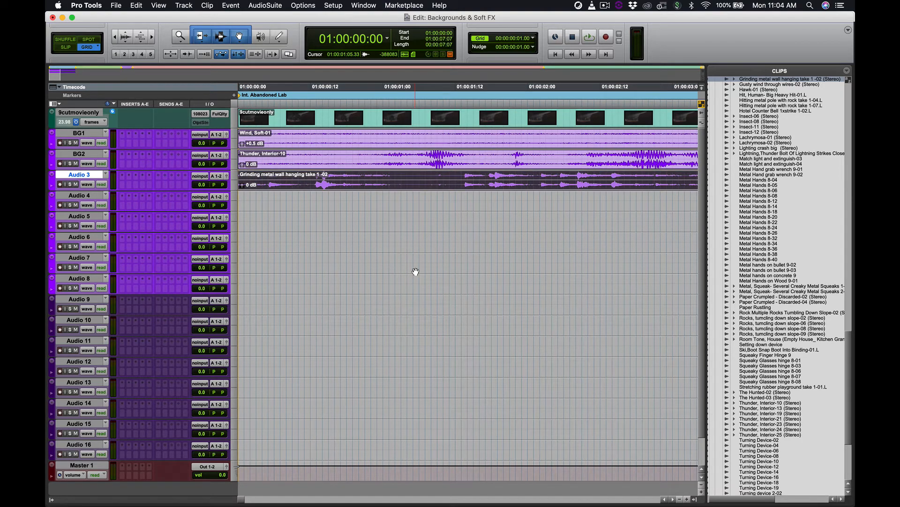
# Show the video window and shrink it to about half its size over the empty part of the timeline
pyautogui.hscroll(10, 415, 272)
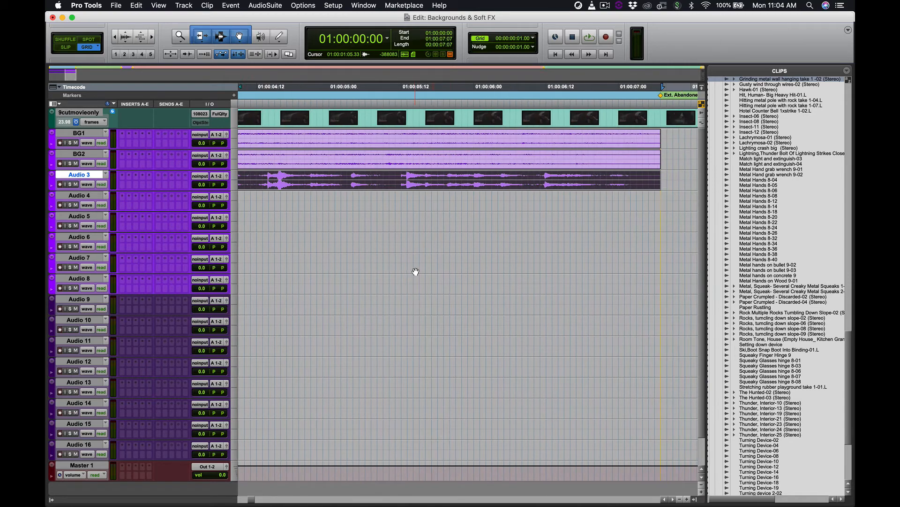
pyautogui.hscroll(3, 416, 272)
pyautogui.hscroll(-1, 415, 272)
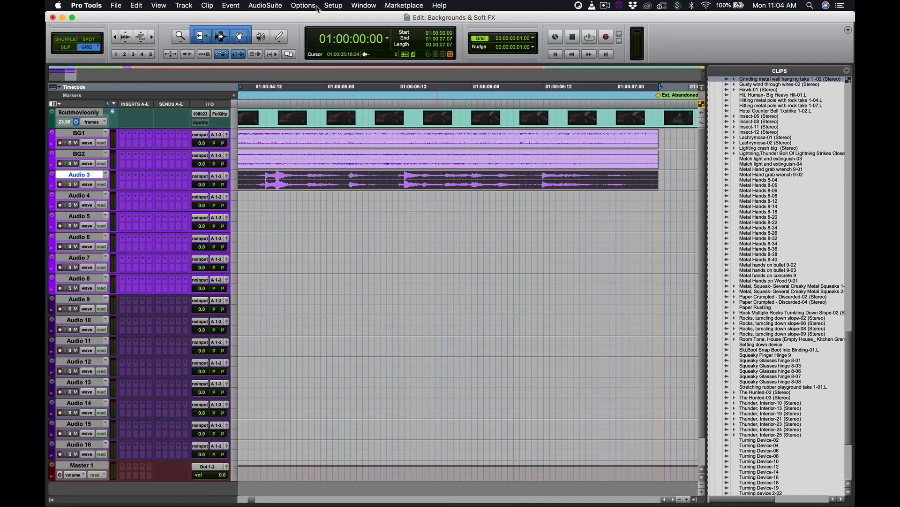
pyautogui.click(357, 5)
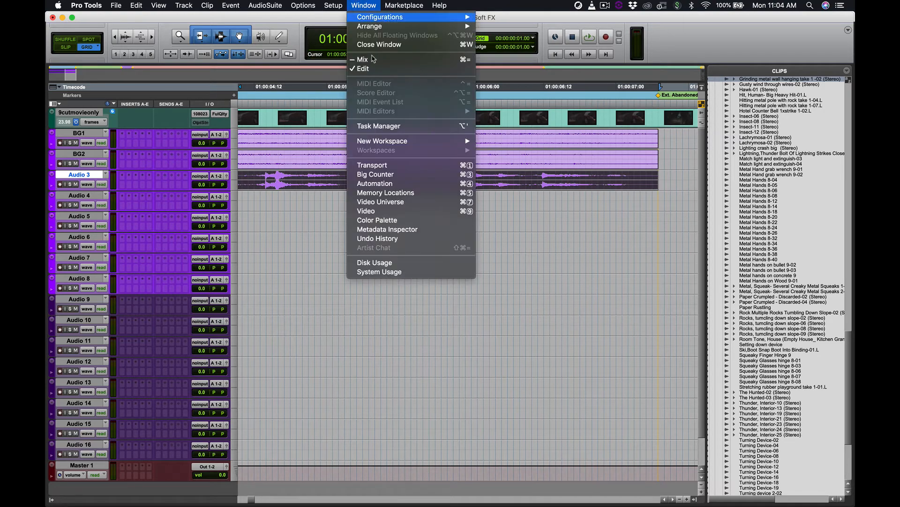
pyautogui.click(394, 213)
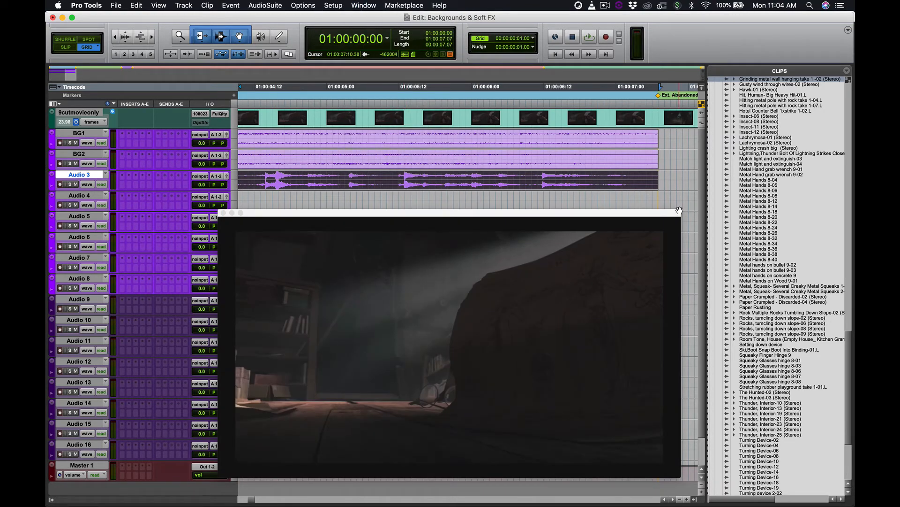
pyautogui.moveTo(680, 211); pyautogui.dragTo(516, 318)
# Enlarge the waveform display vertically by increasing the track height of BG1, BG2 and Audio 3 together
pyautogui.hscroll(-5, 352, 226)
pyautogui.scroll(-2, 351, 225)
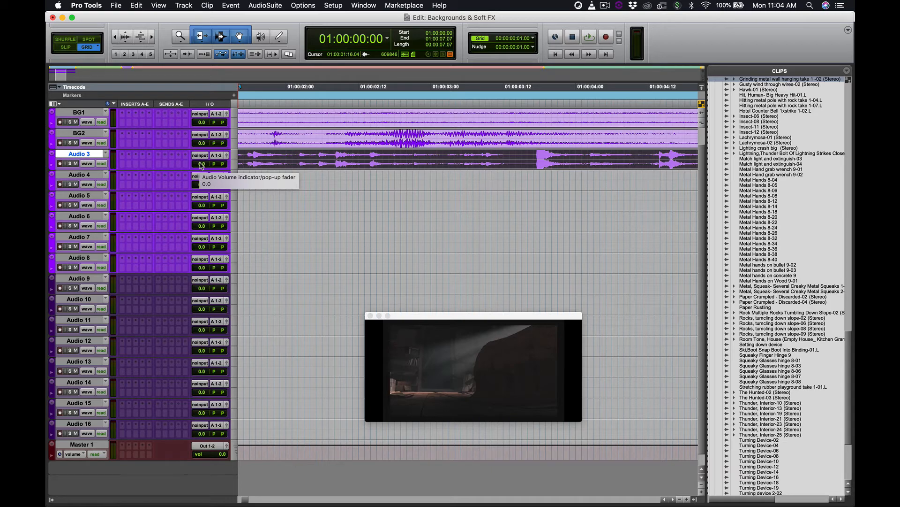
pyautogui.click(114, 37)
pyautogui.click(115, 37)
pyautogui.click(115, 36)
pyautogui.click(114, 37)
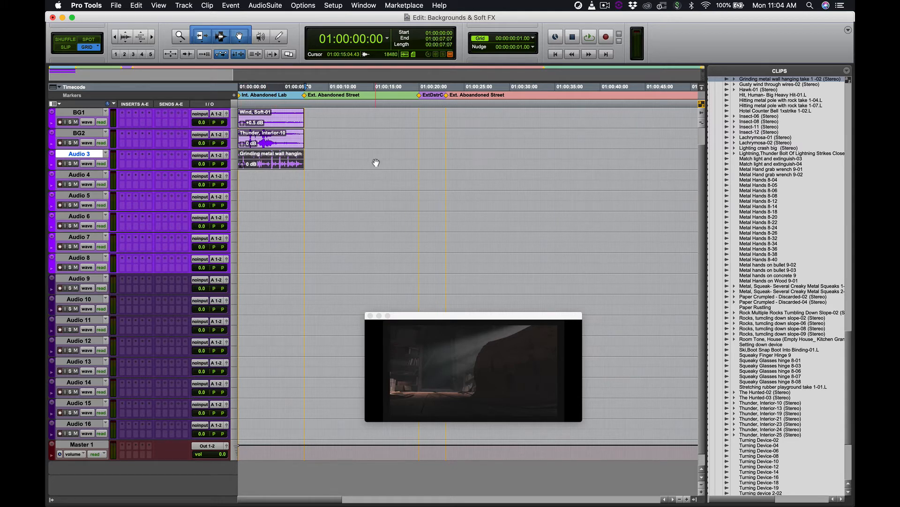
pyautogui.press('super+bracketright')
pyautogui.press('super+bracketright')
pyautogui.press('super+bracketright')
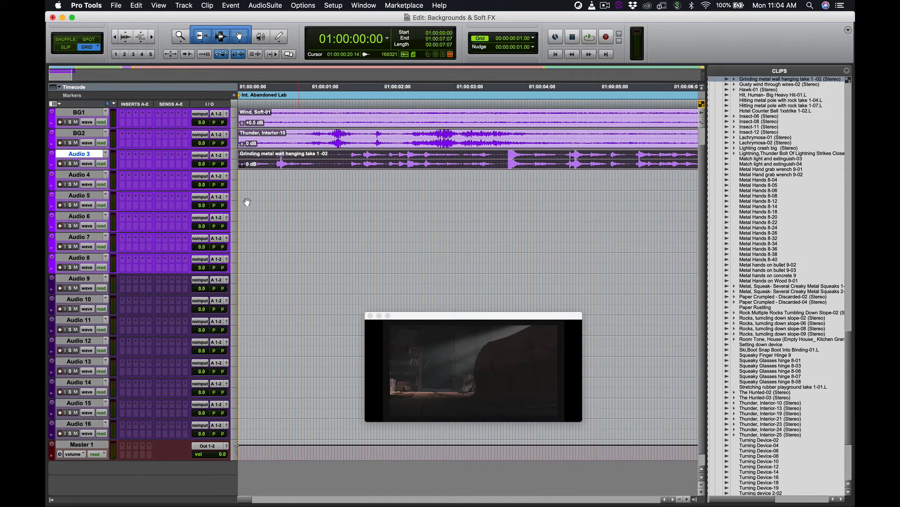
pyautogui.click(85, 114)
pyautogui.keyDown('shift'); pyautogui.click(85, 156); pyautogui.keyUp('shift')
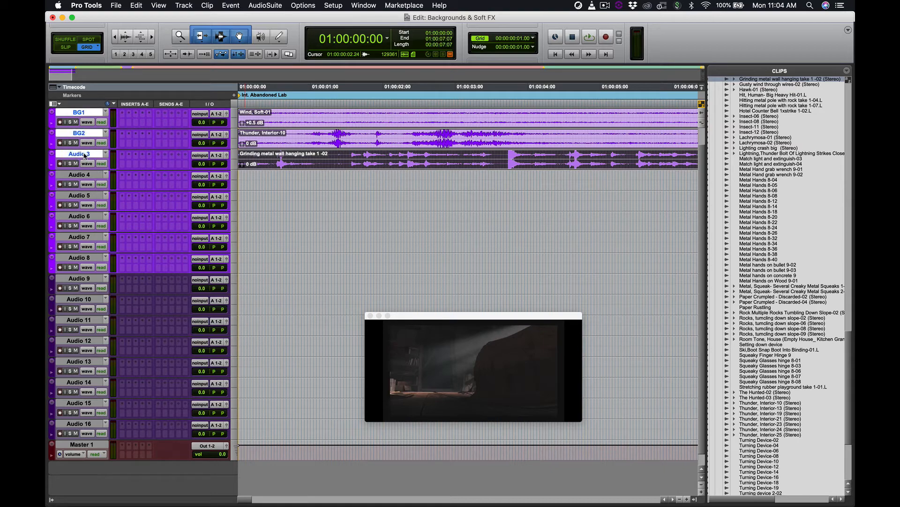
pyautogui.moveTo(83, 170); pyautogui.dragTo(83, 214)
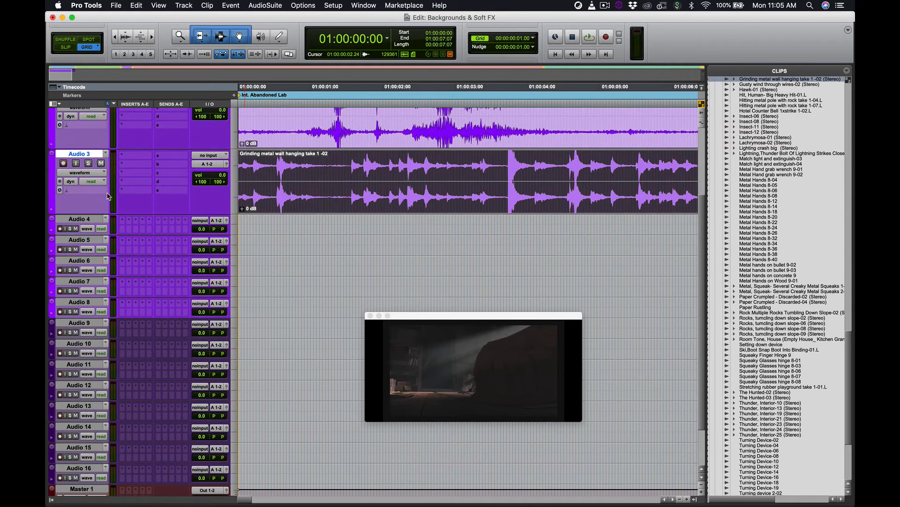
pyautogui.scroll(5, 164, 154)
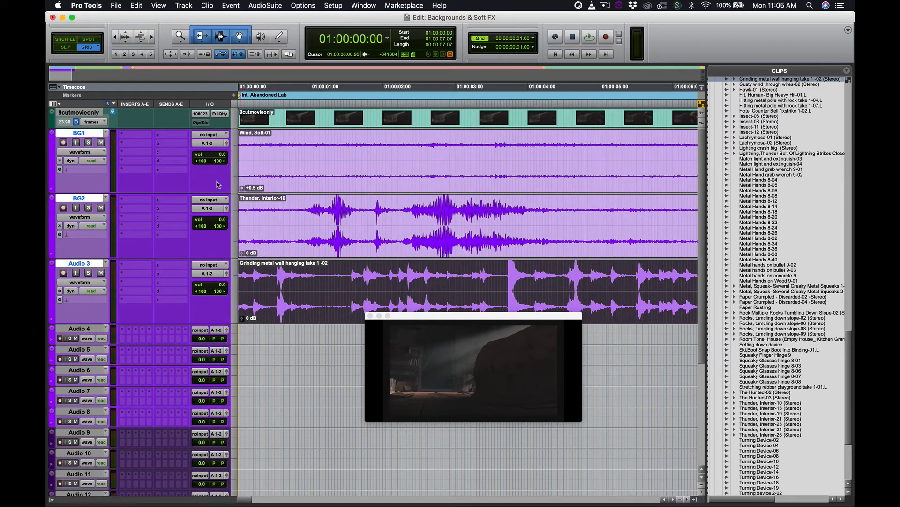
# Solo BG1, BG2 and Audio 3 in turn, and audition the opening from the start with Audio 3 soloed
pyautogui.click(89, 144)
pyautogui.click(88, 207)
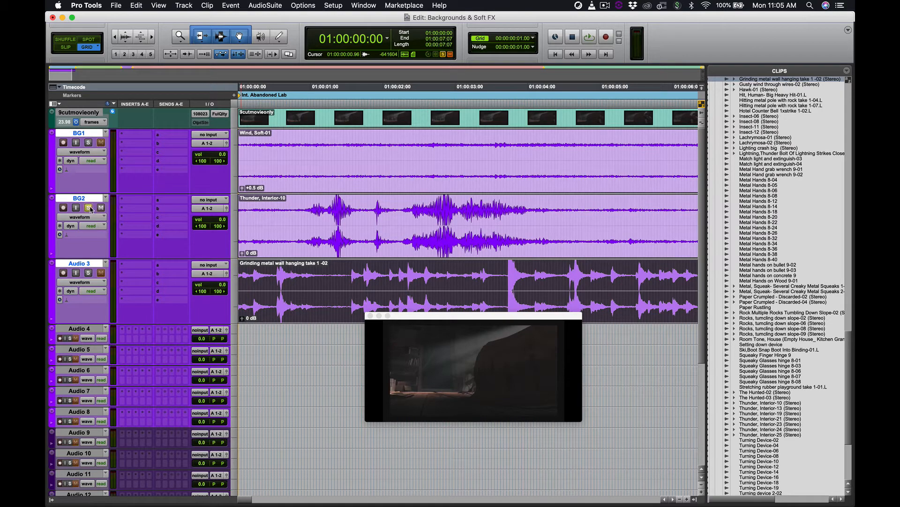
pyautogui.click(88, 273)
pyautogui.press('Return')
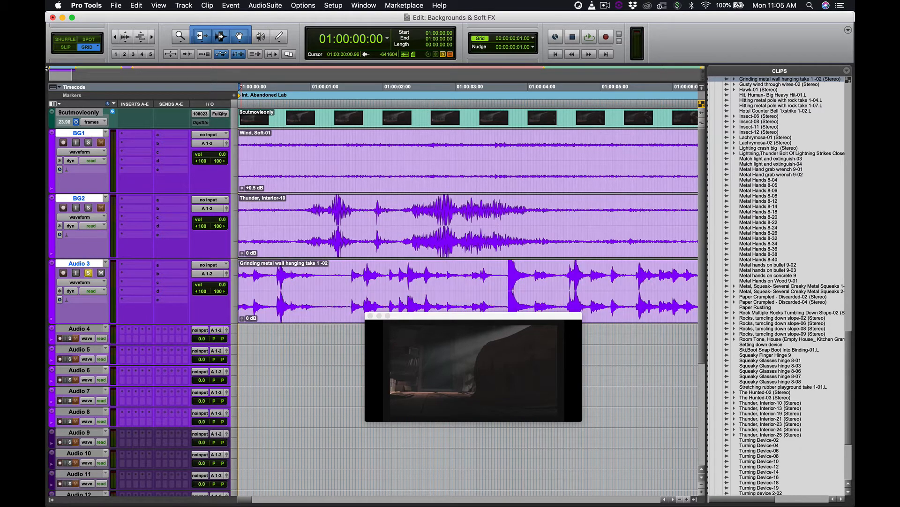
pyautogui.press('r')
pyautogui.press('r')
pyautogui.press('space')
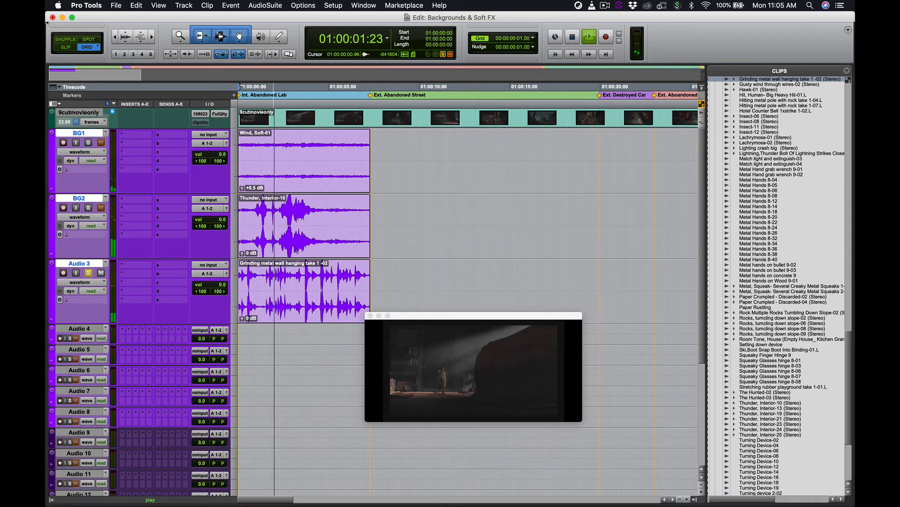
pyautogui.press('space')
# Remove the solo from Audio 3 and audition the three background tracks together against the picture
pyautogui.click(87, 273)
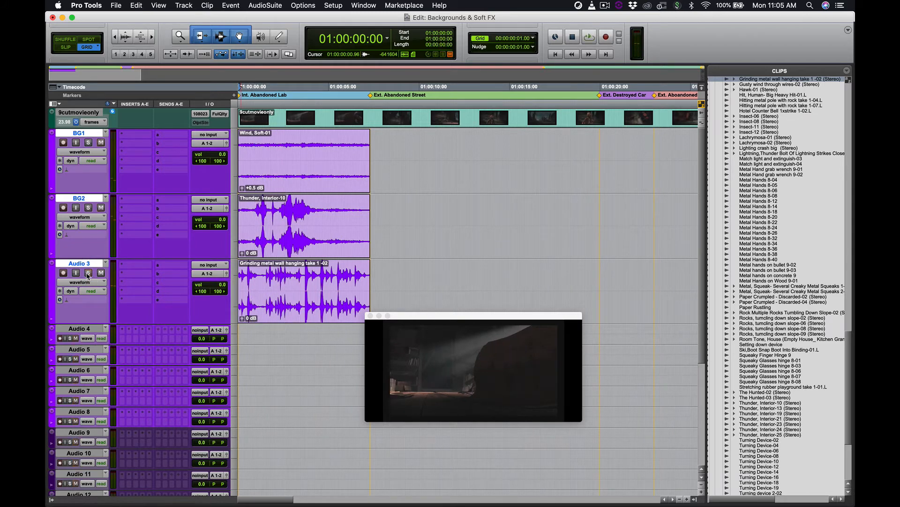
pyautogui.press('space')
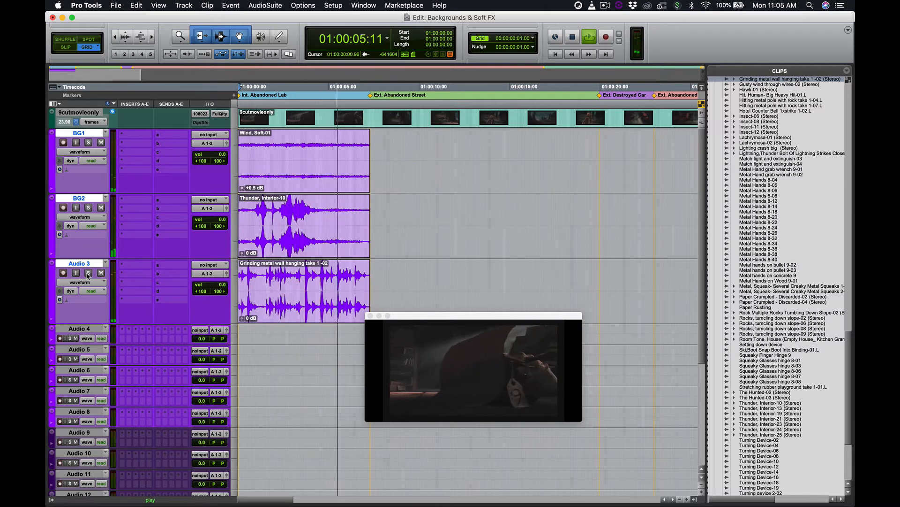
pyautogui.press('space')
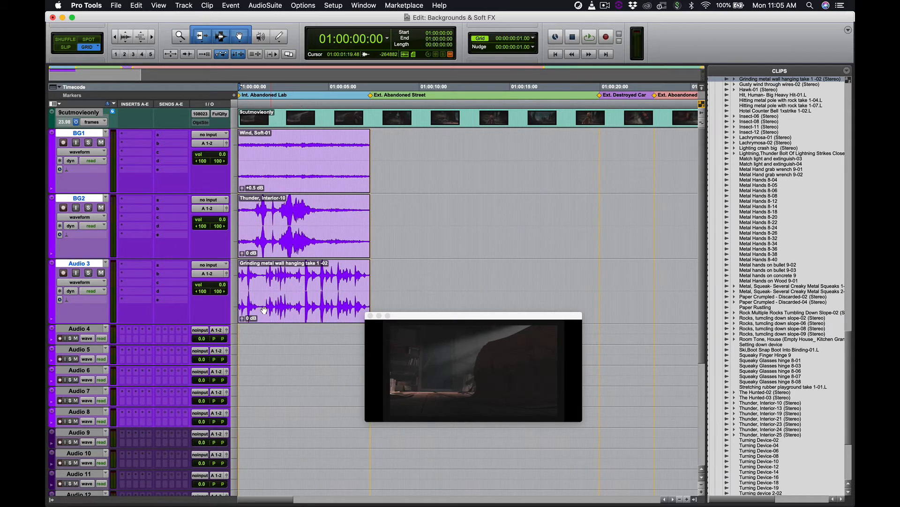
# Lower the clip gain of the grinding metal clip on Audio 3 to -13.2 dB, auditioning it against the picture
pyautogui.click(242, 319)
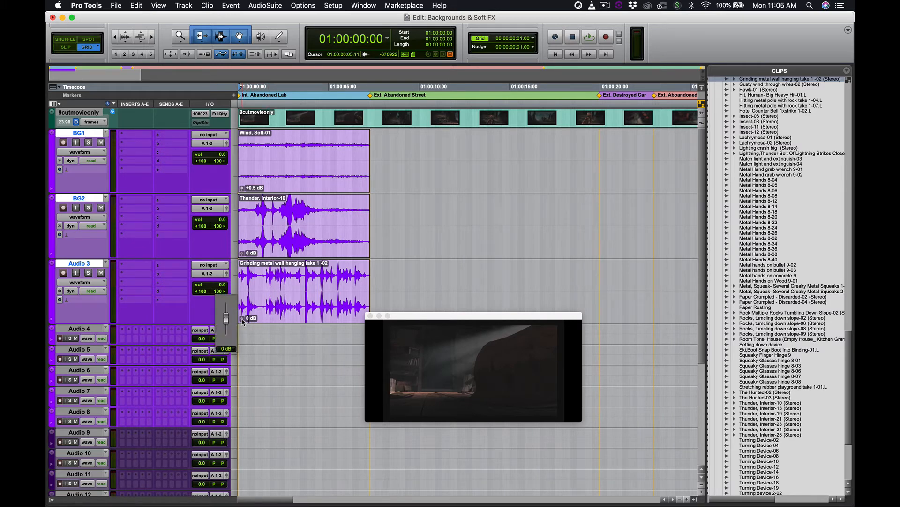
pyautogui.moveTo(243, 322); pyautogui.dragTo(243, 326)
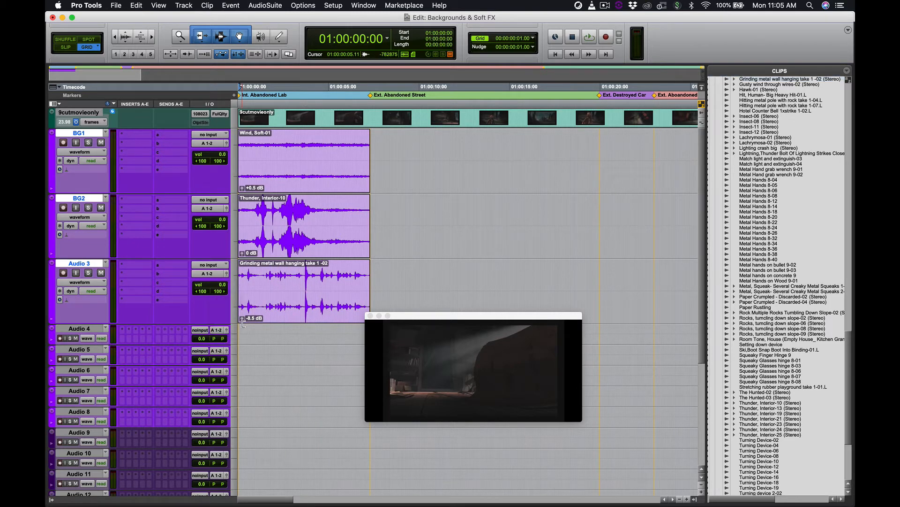
pyautogui.press('space')
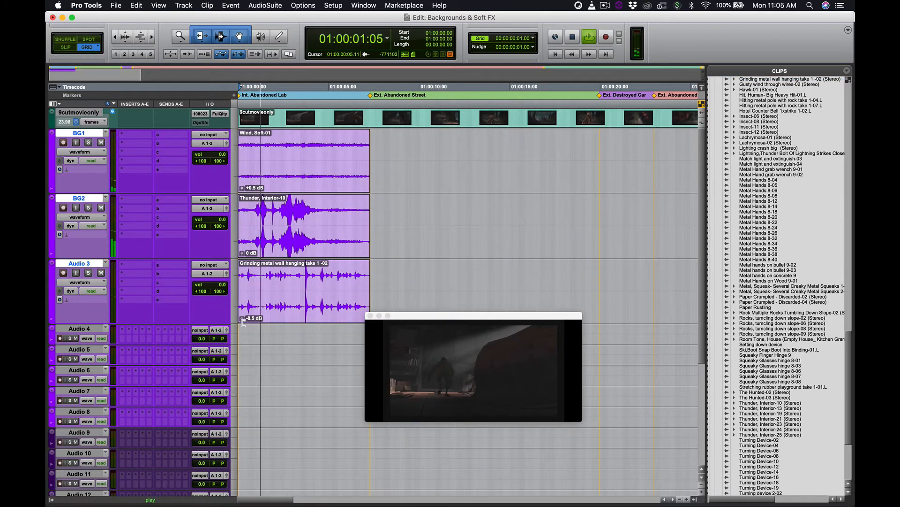
pyautogui.moveTo(242, 322); pyautogui.dragTo(243, 323)
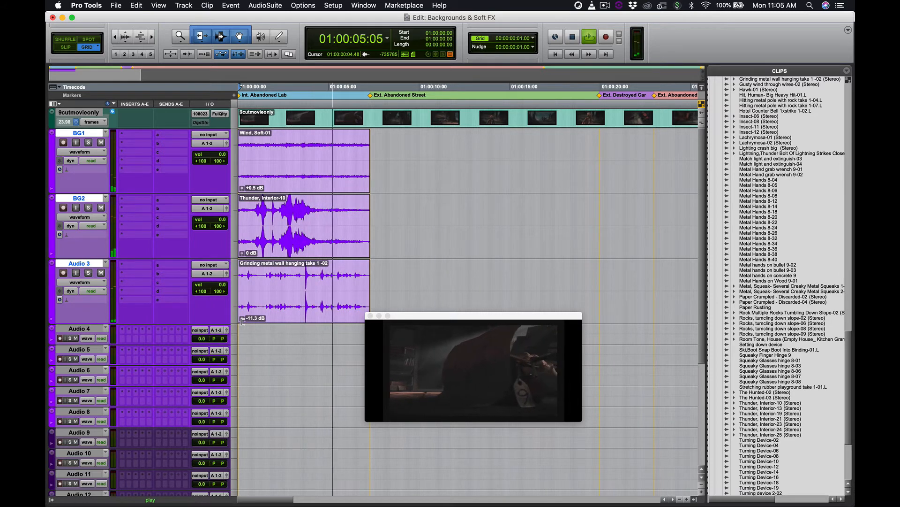
pyautogui.press('space')
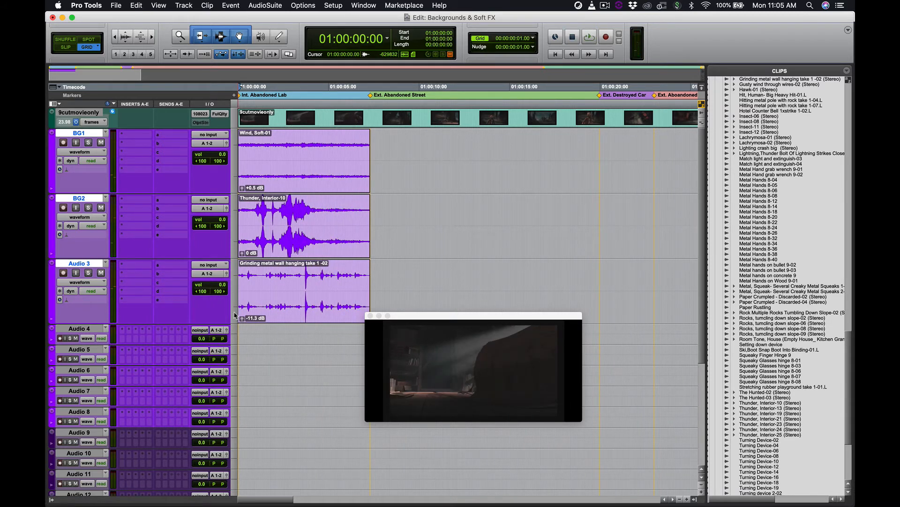
pyautogui.click(243, 319)
pyautogui.moveTo(243, 320); pyautogui.dragTo(243, 320)
# Raise the clip gain of the Wind, Soft-01 clip on BG1 to +4.4 dB and audition the scene
pyautogui.moveTo(242, 189); pyautogui.dragTo(243, 189)
pyautogui.press('space')
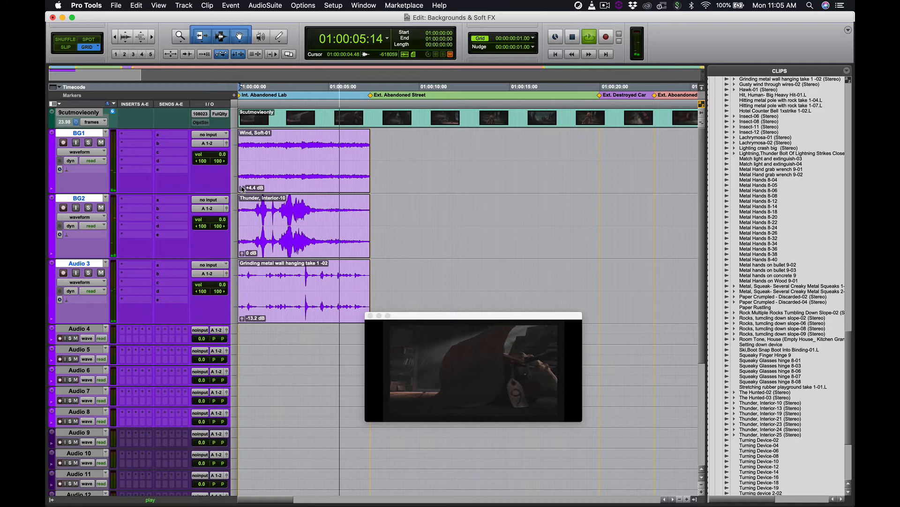
pyautogui.press('space')
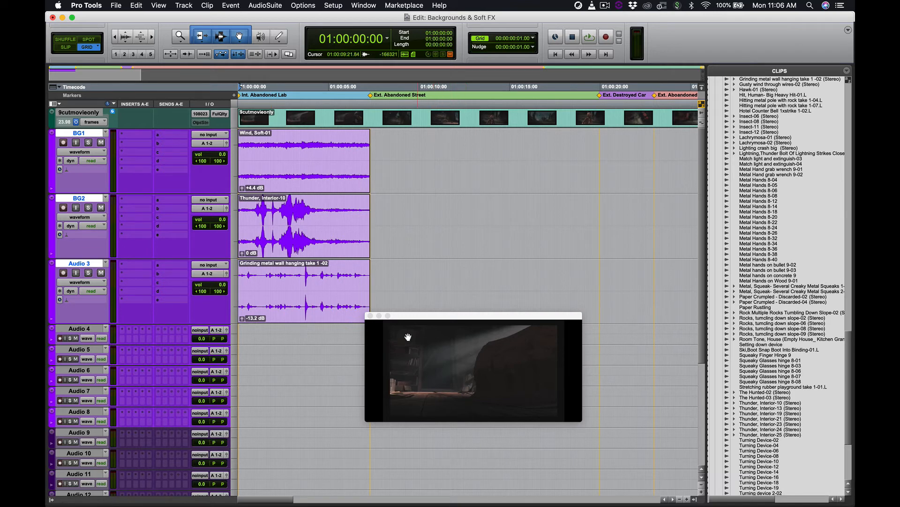
# Move the video window lower so it sits clear of the Audio 3 track
pyautogui.moveTo(409, 317); pyautogui.dragTo(419, 340)
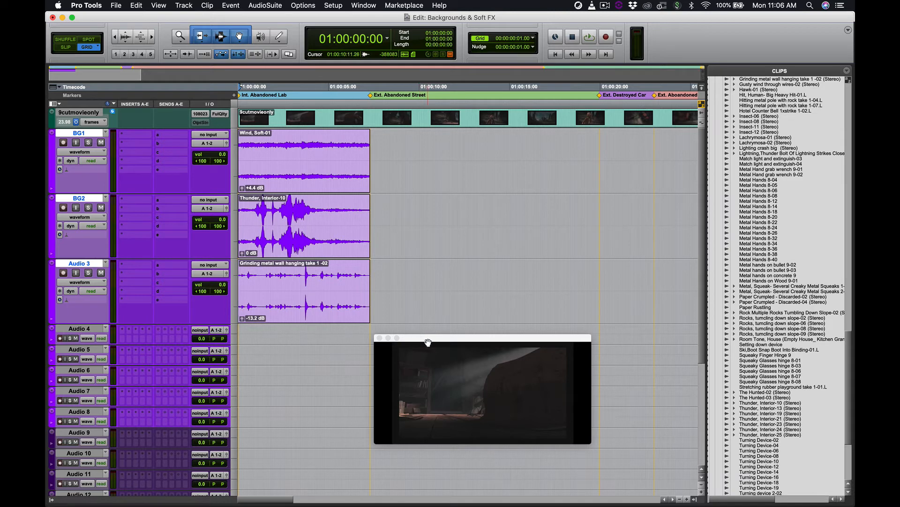
# Move the video window up beside the background clips and try Wind-Howling-01 on Audio 5 near the end of Int. Abandoned Lab
pyautogui.moveTo(428, 342); pyautogui.dragTo(498, 163)
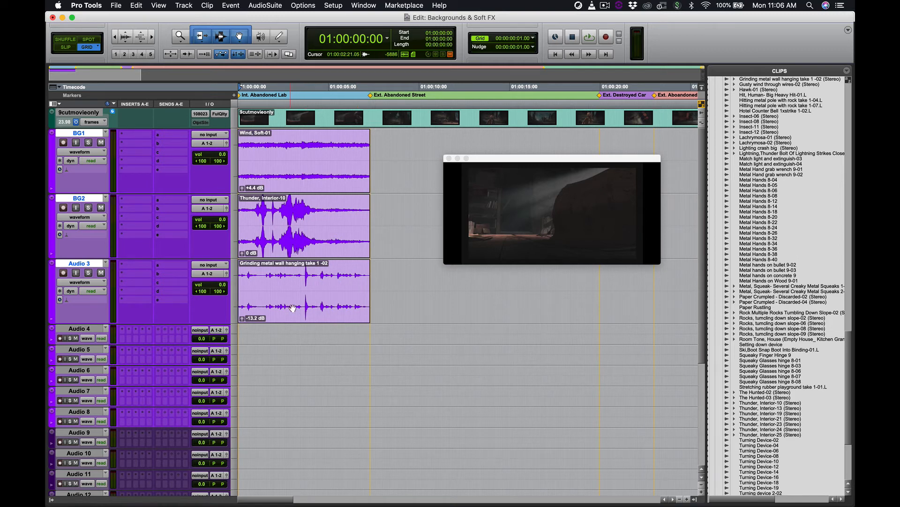
pyautogui.scroll(-10, 780, 344)
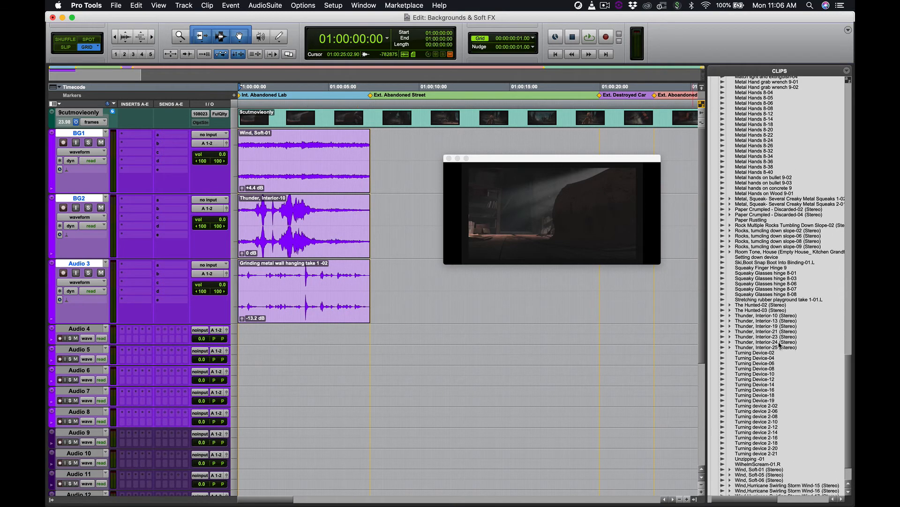
pyautogui.hscroll(1, 779, 345)
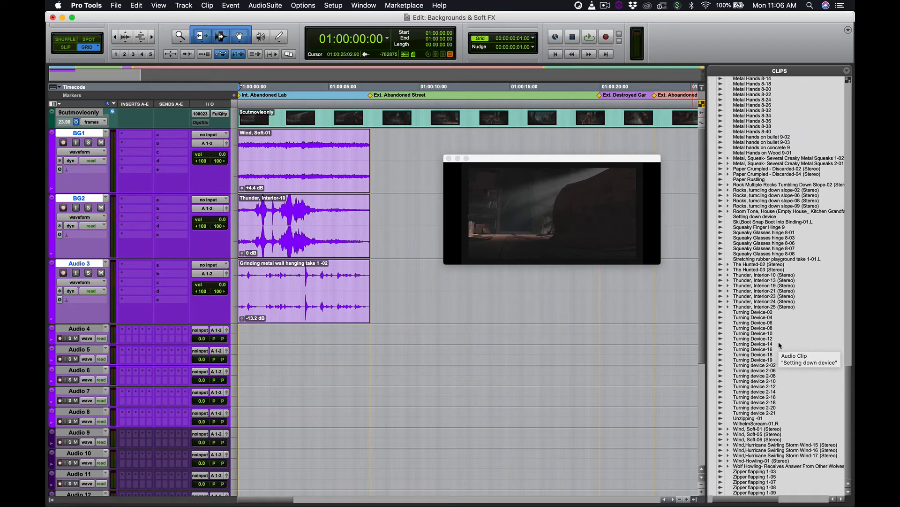
pyautogui.click(757, 461)
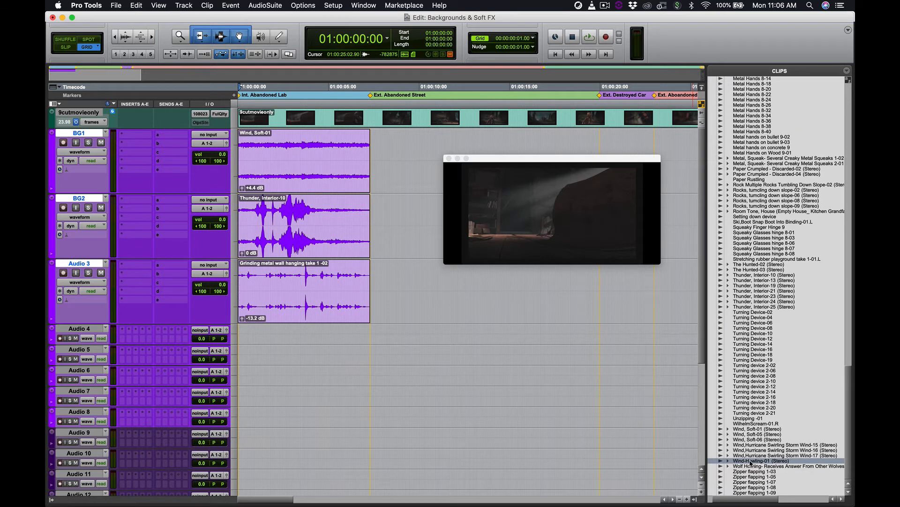
pyautogui.moveTo(751, 462); pyautogui.dragTo(321, 357)
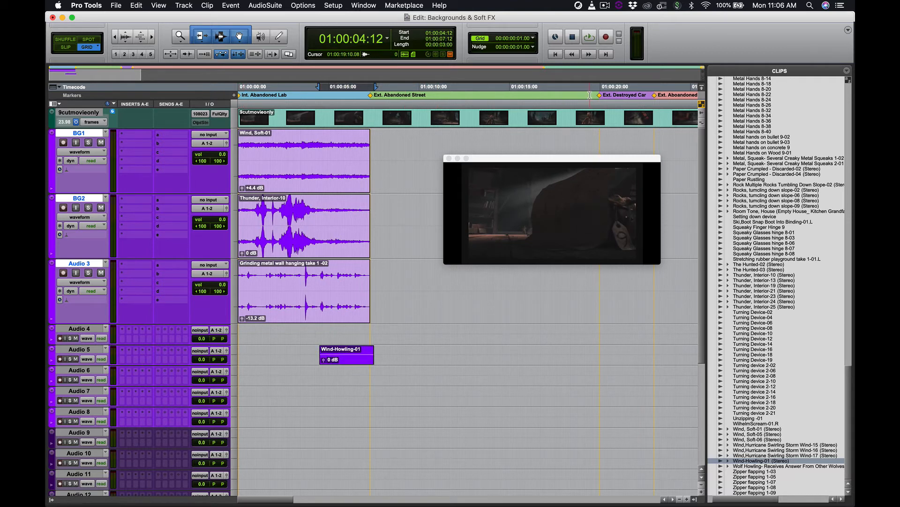
# Audition Wind-Howling-01 against the picture, then undo its placement on Audio 5
pyautogui.click(557, 55)
pyautogui.press('space')
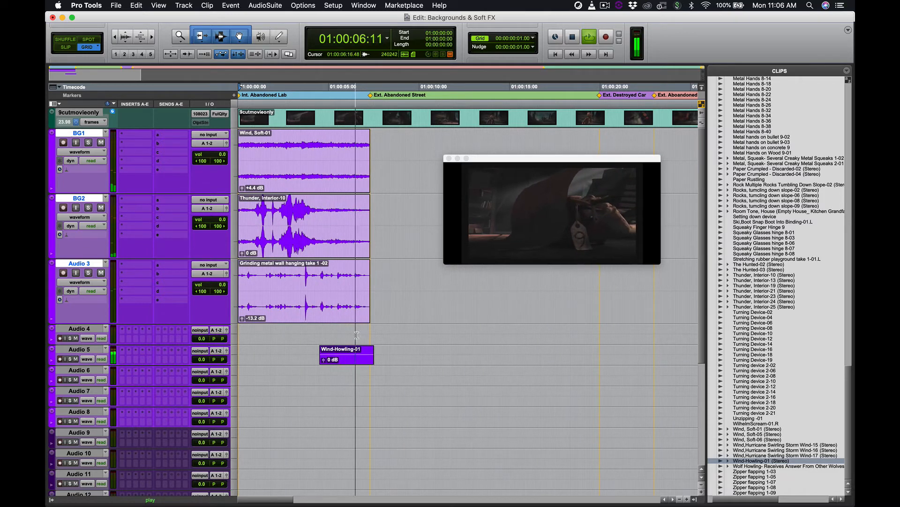
pyautogui.click(354, 359)
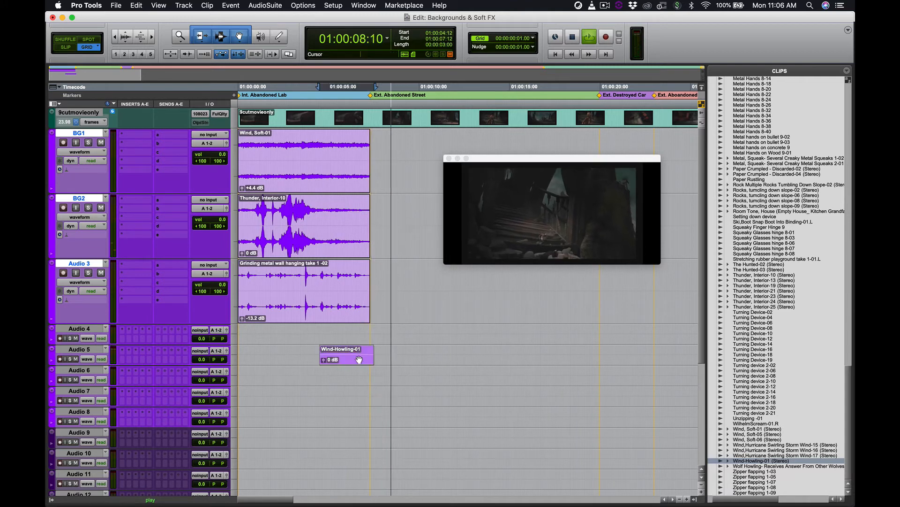
pyautogui.press('space')
pyautogui.press('super+z')
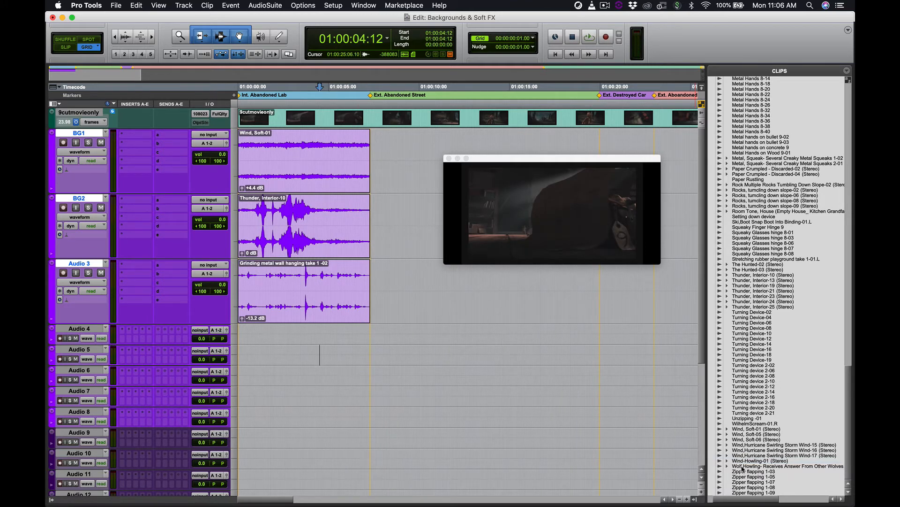
# Place the Wolf Howling- Receives Answer From Other Wolves clip on Audio 5 at 01:00:03:16 and audition it against the picture
pyautogui.click(742, 466)
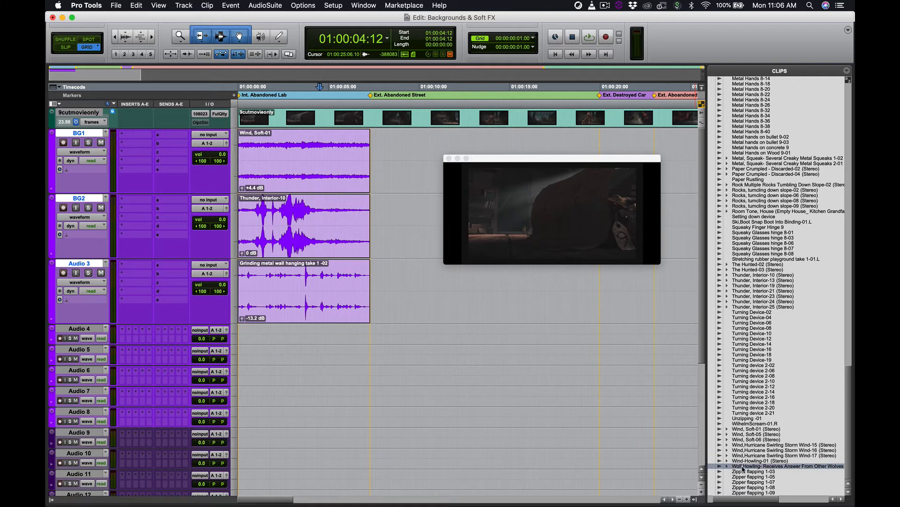
pyautogui.moveTo(692, 454); pyautogui.dragTo(304, 356)
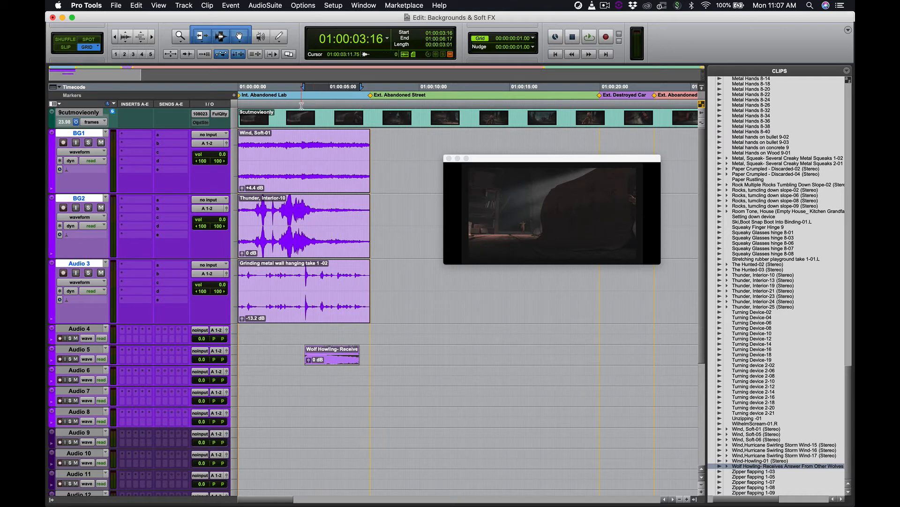
pyautogui.click(298, 95)
pyautogui.press('space')
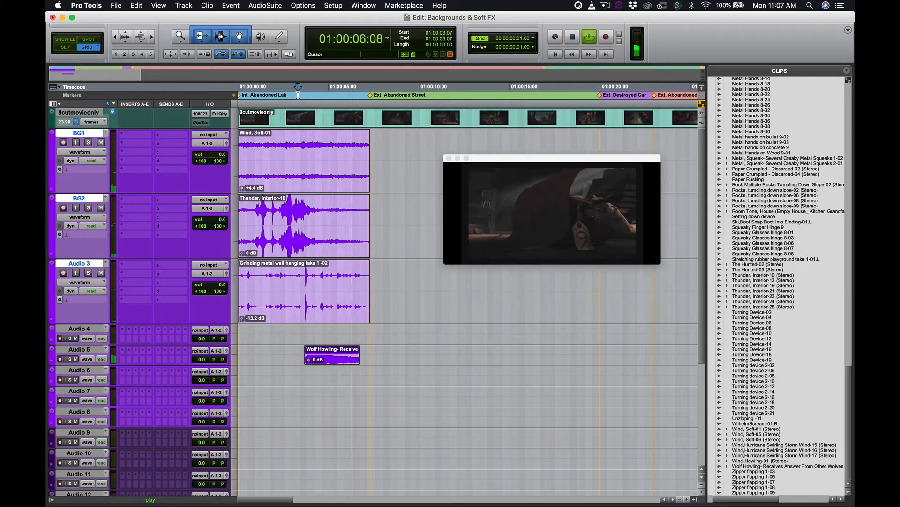
pyautogui.press('space')
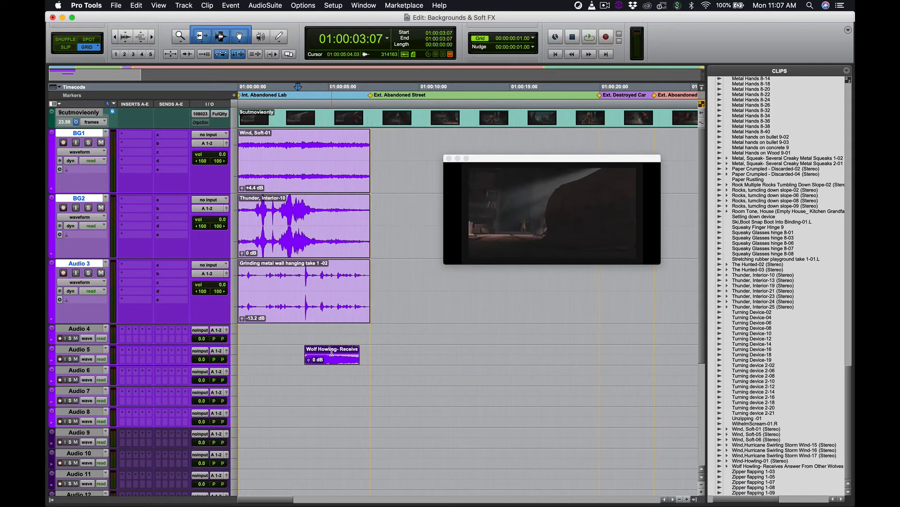
# Adjust the wolf howling clip to run from 01:00:03:20 to 01:00:08:07 with a short fade-out, and audition it from 01:00:02:08
pyautogui.moveTo(332, 351); pyautogui.dragTo(387, 360)
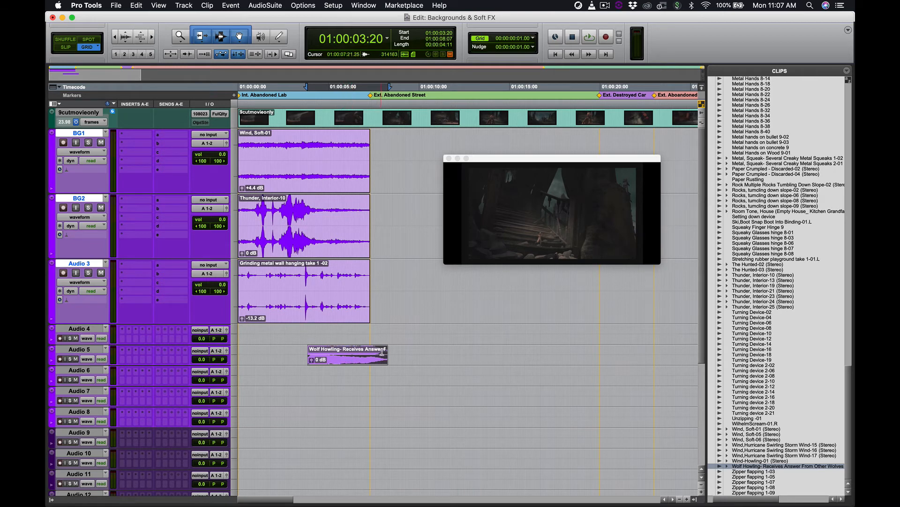
pyautogui.moveTo(385, 350); pyautogui.dragTo(376, 350)
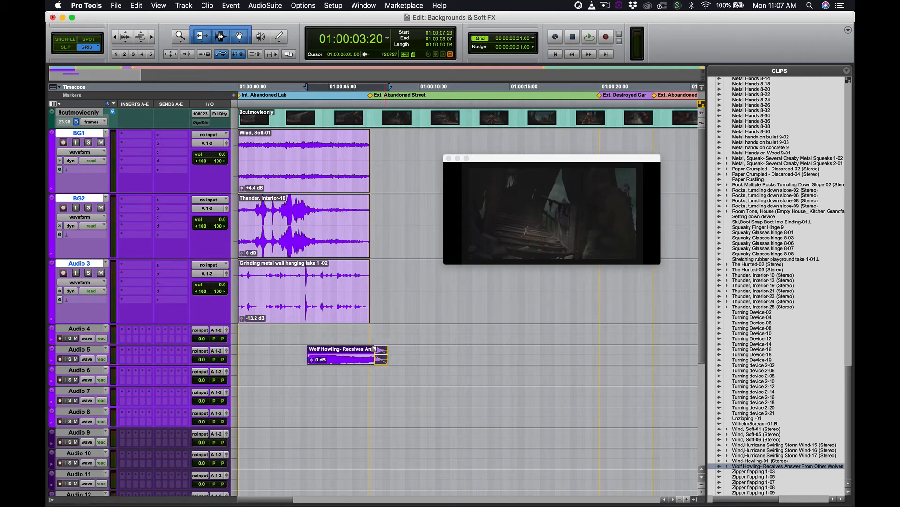
pyautogui.click(280, 88)
pyautogui.press('space')
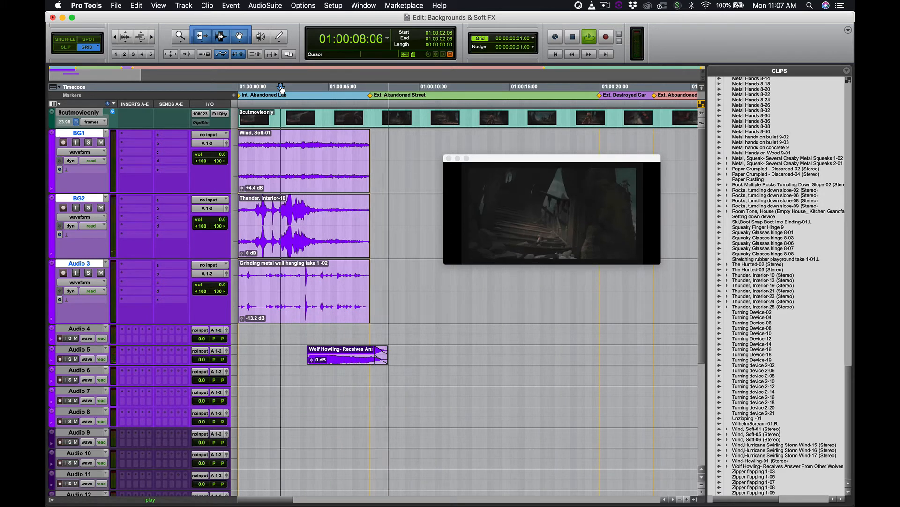
pyautogui.press('space')
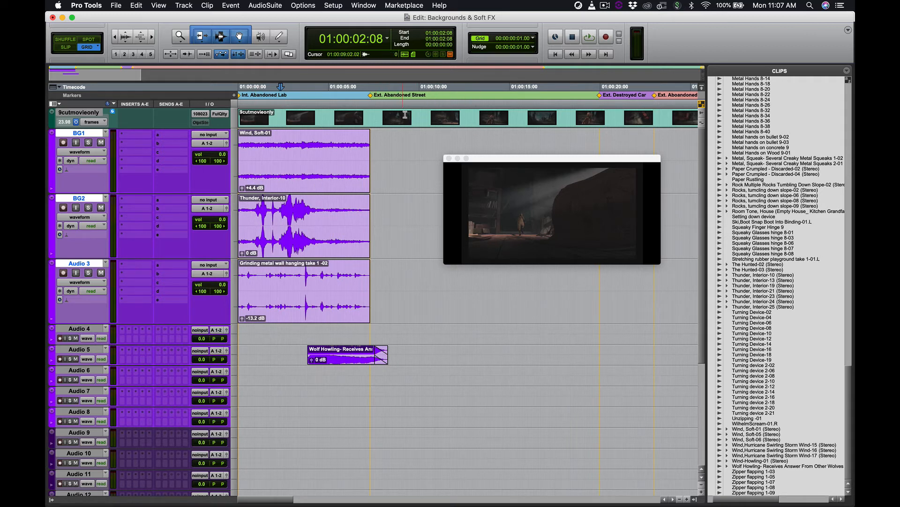
# Move the video window clear of the clips and select Audio 9, the first of the darker purple tracks
pyautogui.moveTo(486, 160); pyautogui.dragTo(149, 23)
pyautogui.scroll(-5, 408, 318)
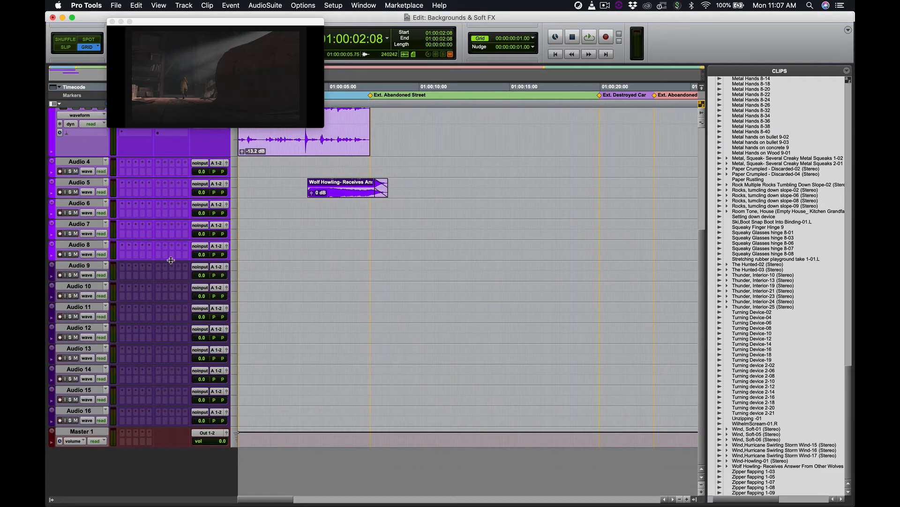
pyautogui.click(78, 265)
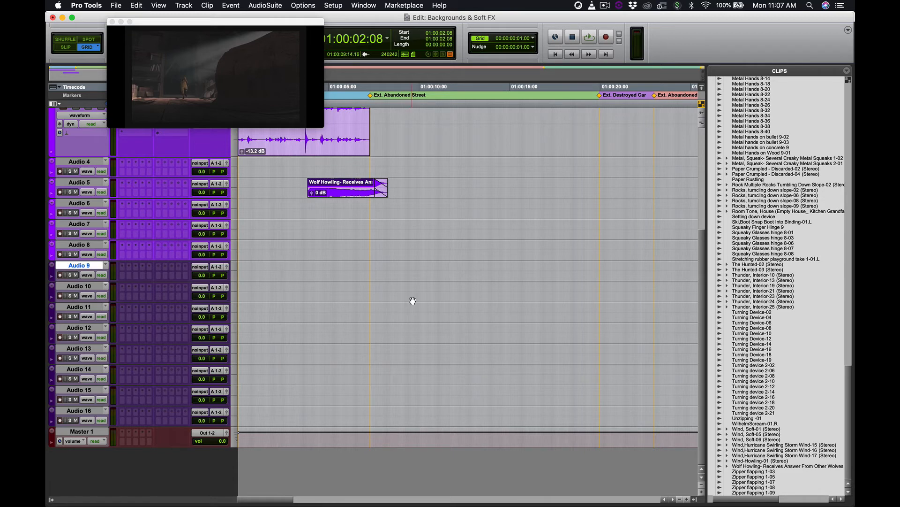
pyautogui.scroll(5, 425, 276)
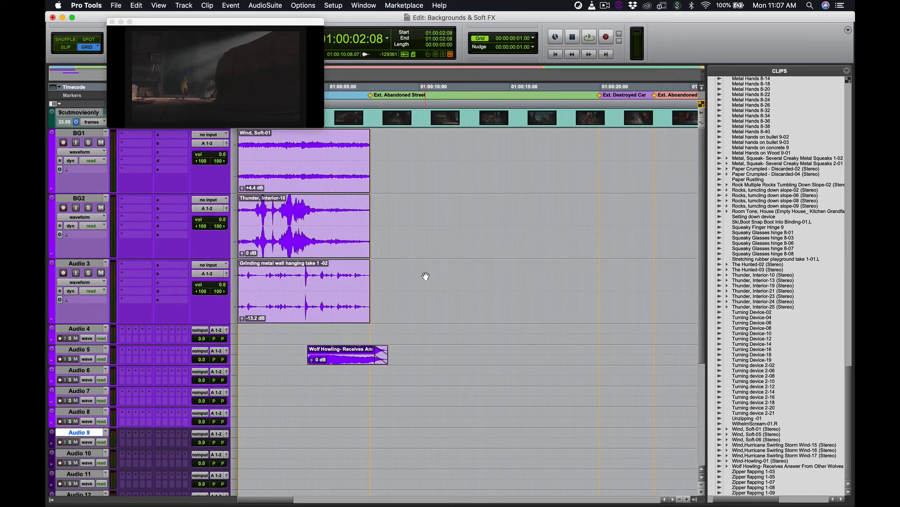
pyautogui.scroll(-5, 425, 275)
pyautogui.scroll(5, 425, 275)
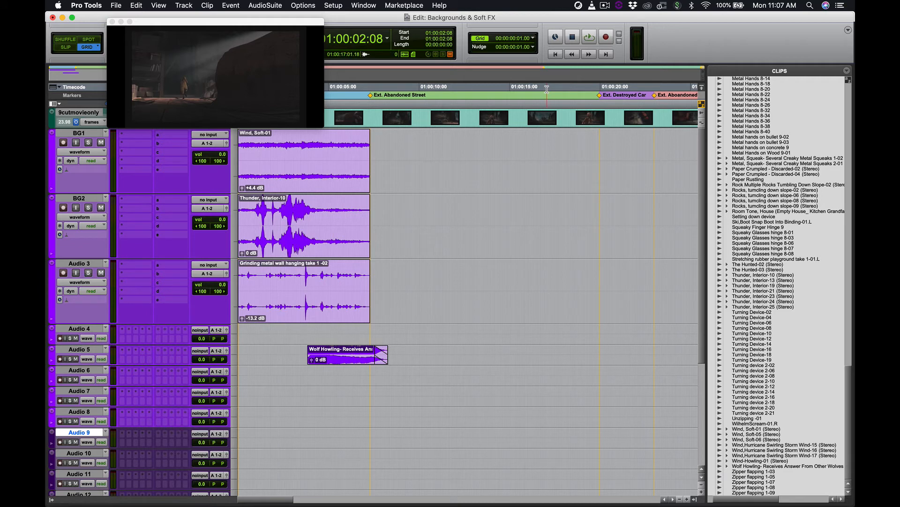
# Play the Ext. Abandoned Street scene from 01:00:06:05 in an enlarged video window, then cue the Ext. Destroyed Car scene at 01:00:21:02
pyautogui.click(352, 87)
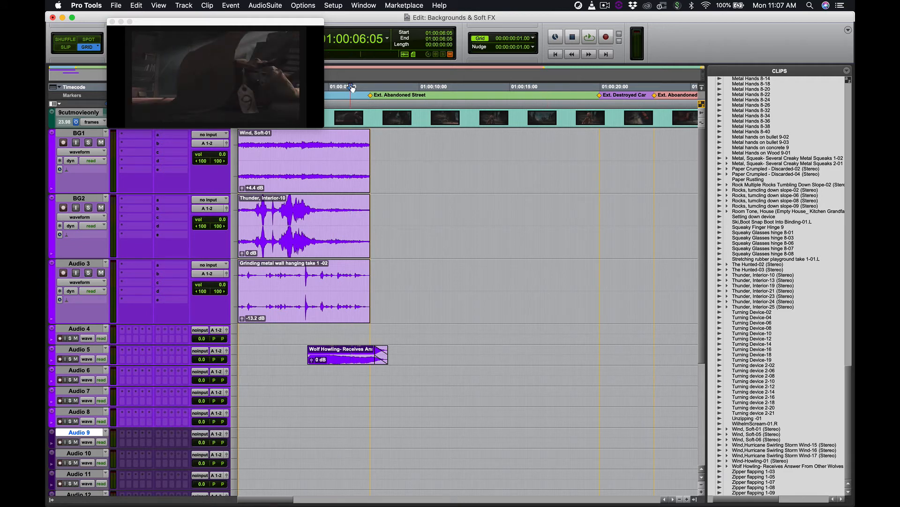
pyautogui.press('space')
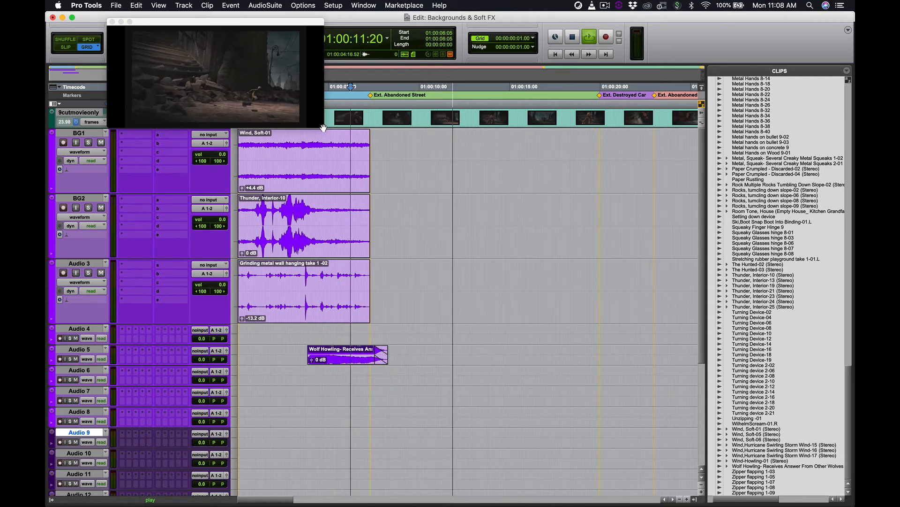
pyautogui.moveTo(320, 124); pyautogui.dragTo(561, 281)
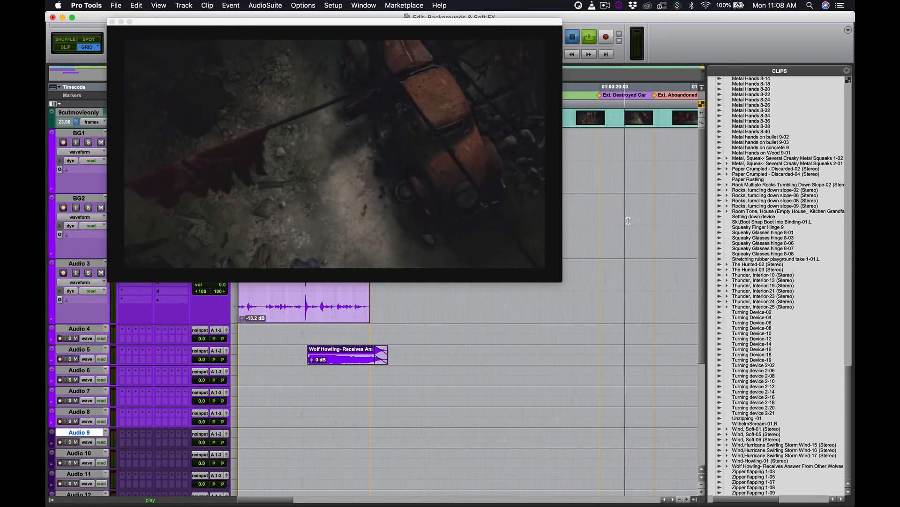
pyautogui.press('space')
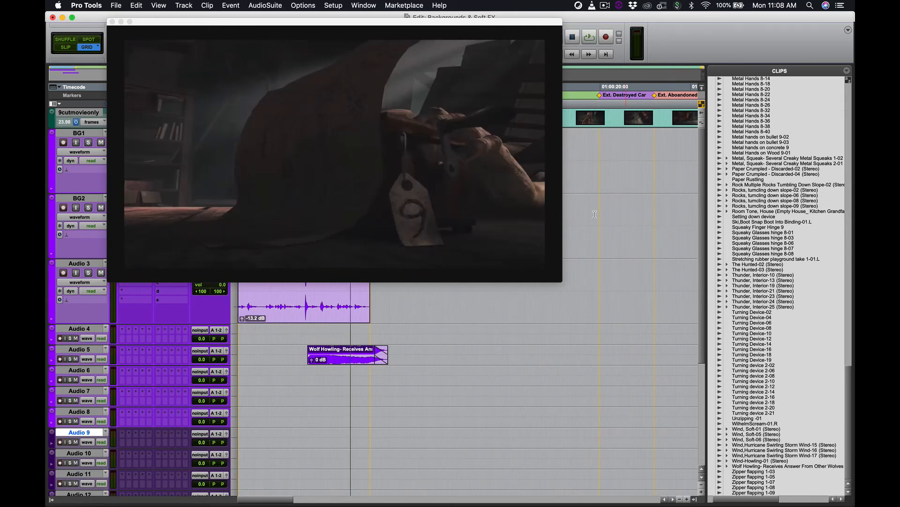
pyautogui.click(622, 87)
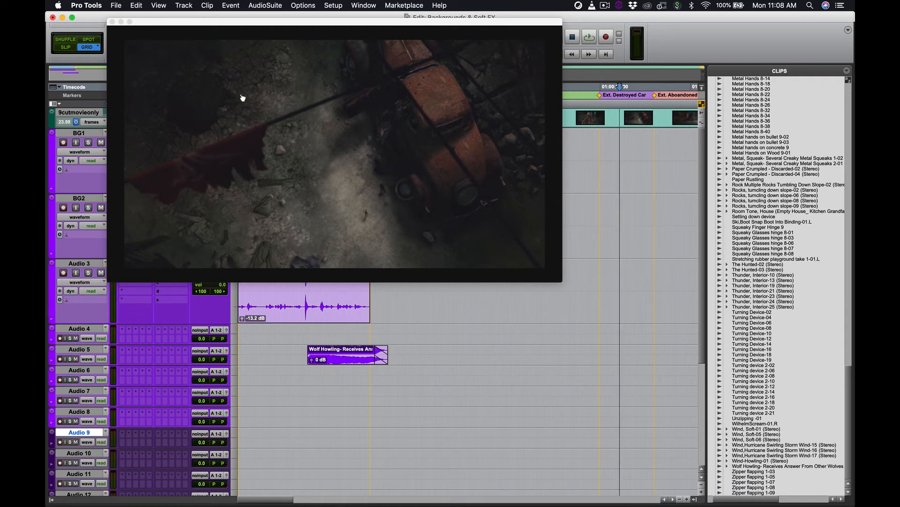
# Close the video window and close the session without saving its changes
pyautogui.click(111, 22)
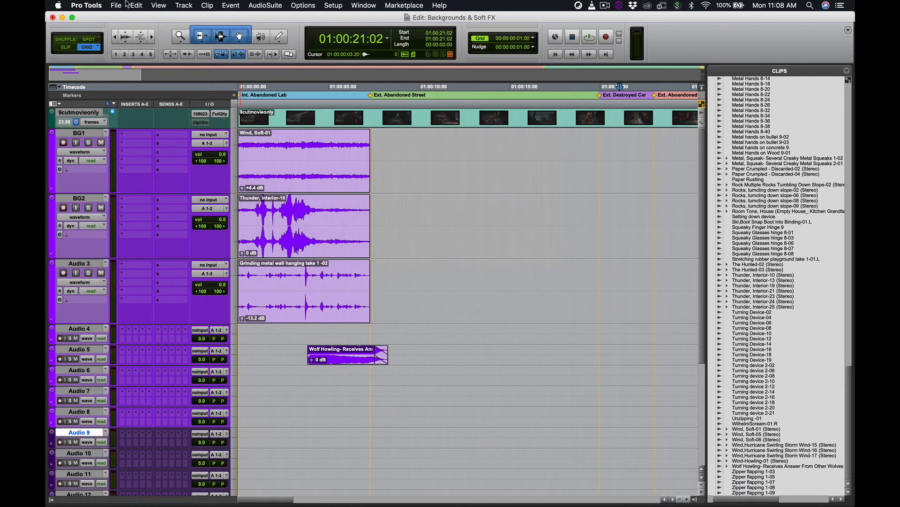
pyautogui.click(115, 5)
pyautogui.click(131, 54)
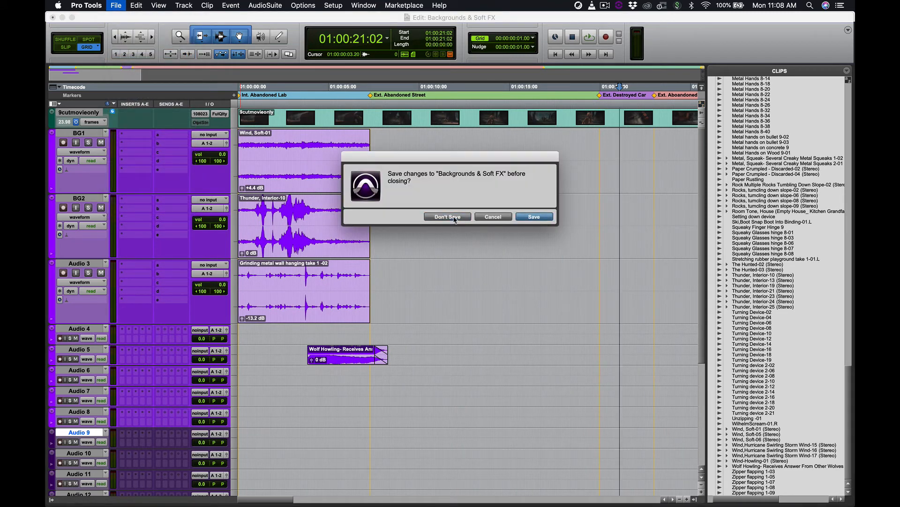
pyautogui.click(448, 217)
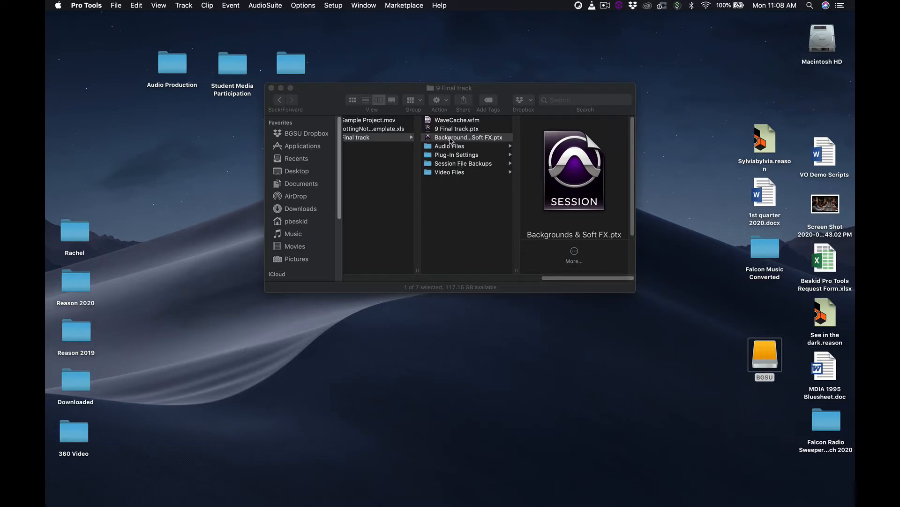
# Open the Backgrounds & Soft FX.ptx session and show its video window, moved up to uncover the lower background tracks
pyautogui.doubleClick(449, 138)
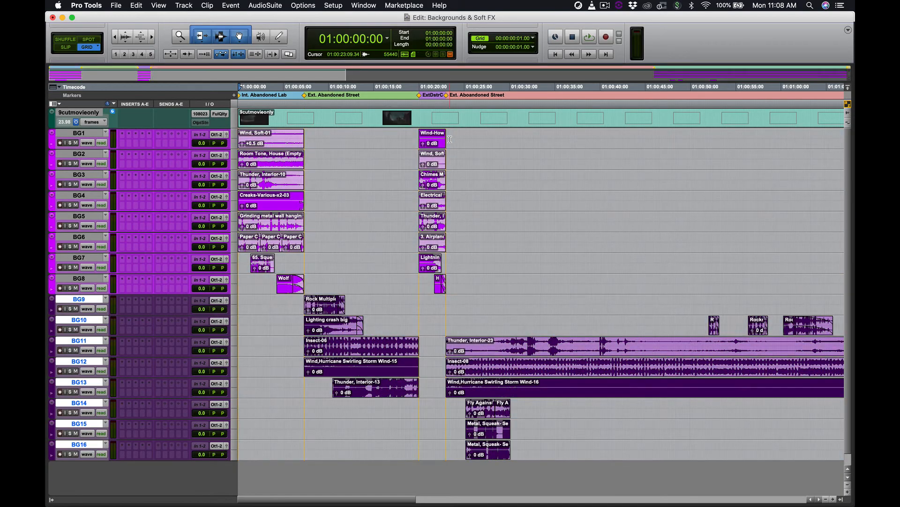
pyautogui.click(354, 5)
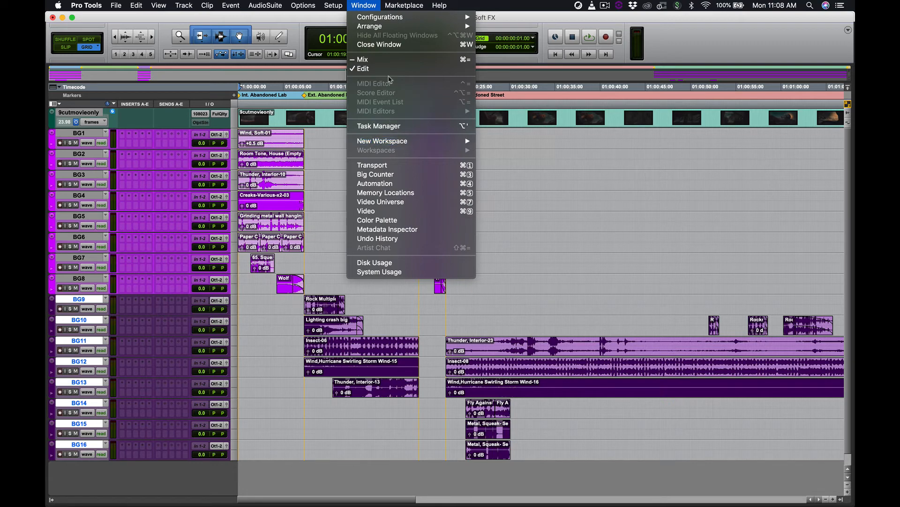
pyautogui.click(387, 212)
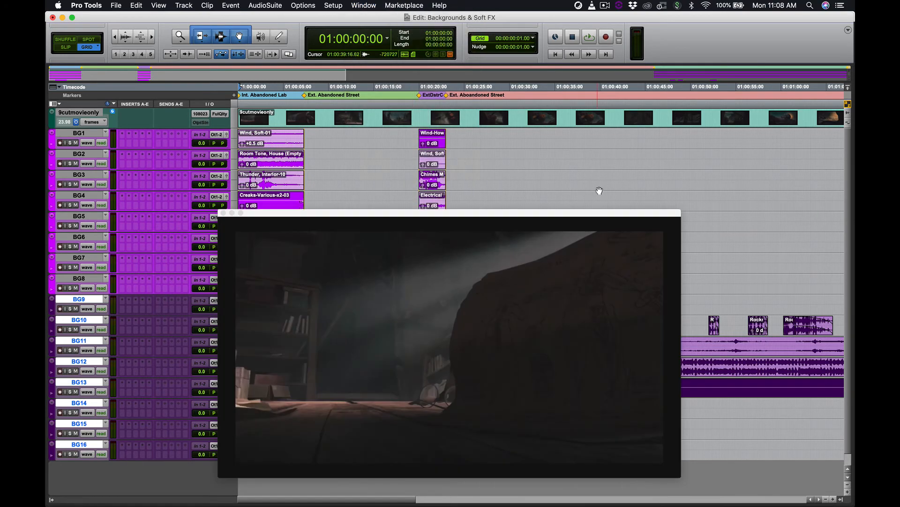
pyautogui.moveTo(499, 213); pyautogui.dragTo(477, 45)
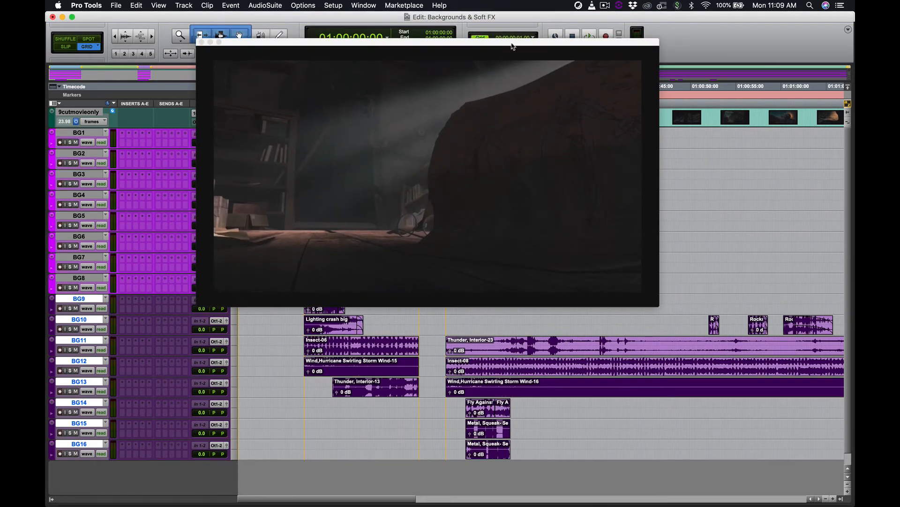
# Play the full backgrounds session from 01:00:00:00 against the picture, stop playback and move the video window aside to uncover the timeline
pyautogui.press('space')
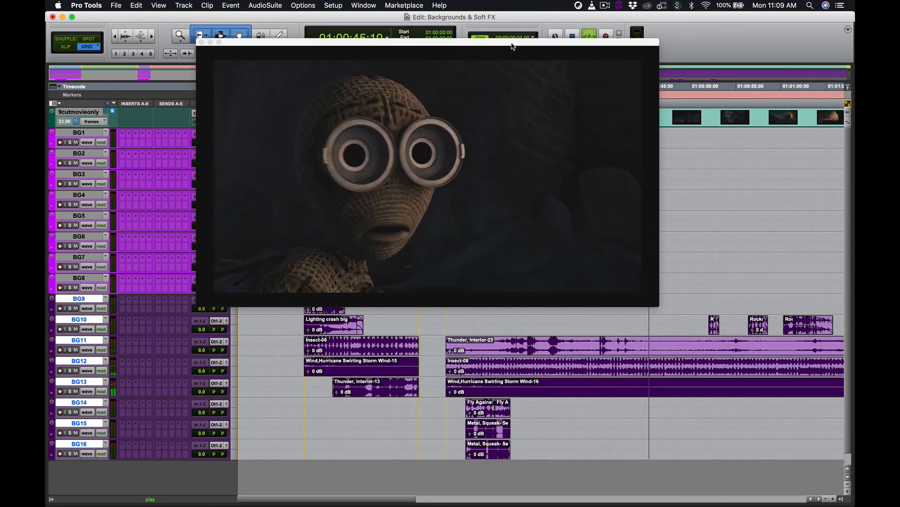
pyautogui.press('space')
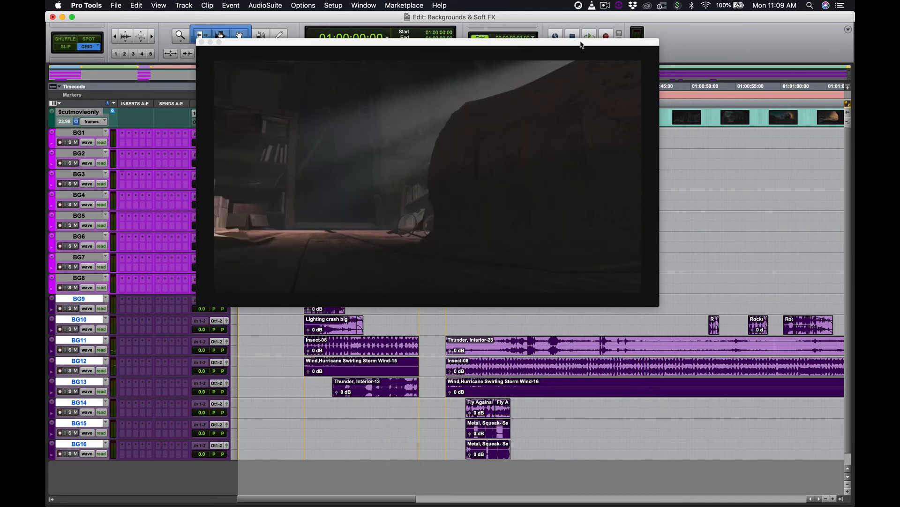
pyautogui.moveTo(581, 45); pyautogui.dragTo(453, 17)
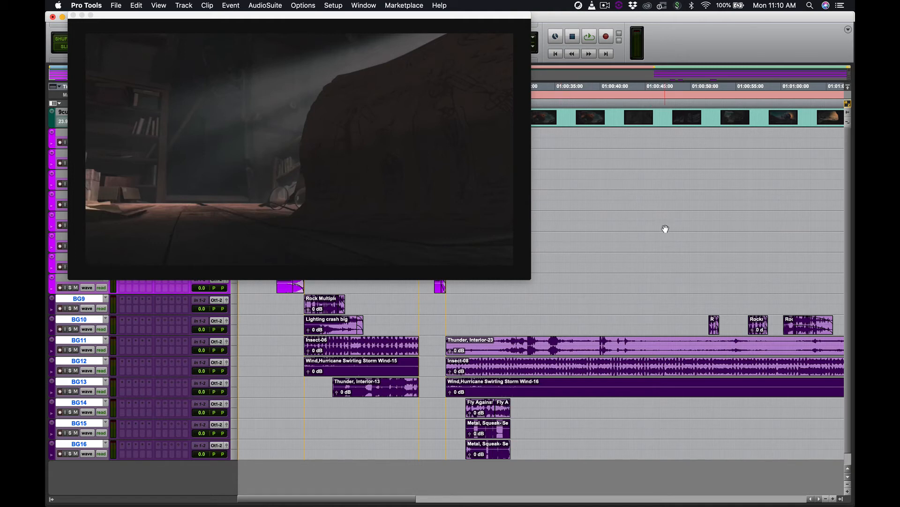
# Move the video window clear of the track list and close it to uncover the full backgrounds timeline
pyautogui.scroll(-1, 666, 229)
pyautogui.scroll(1, 665, 229)
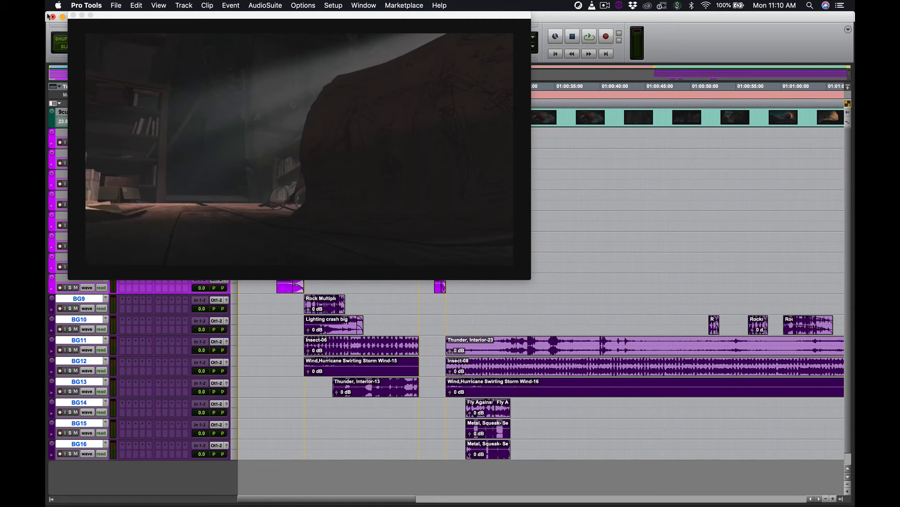
pyautogui.moveTo(124, 18); pyautogui.dragTo(400, 15)
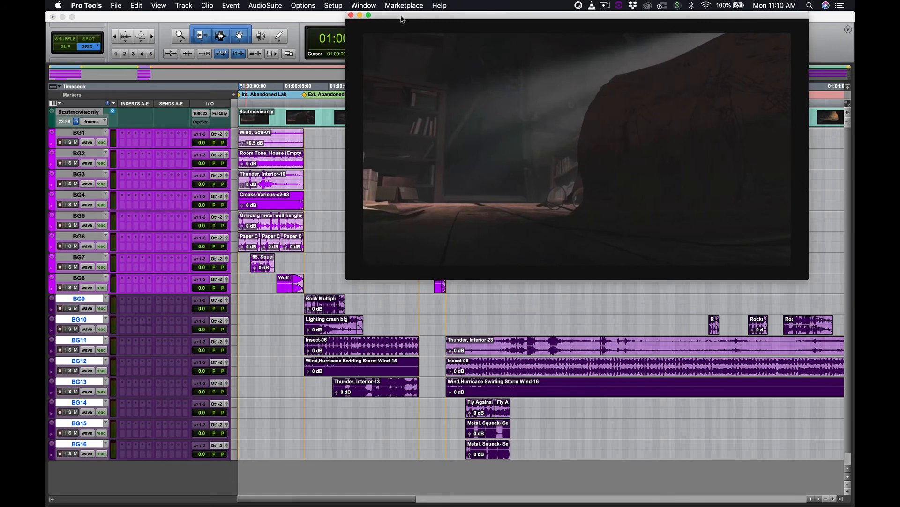
pyautogui.moveTo(401, 18); pyautogui.dragTo(347, 42)
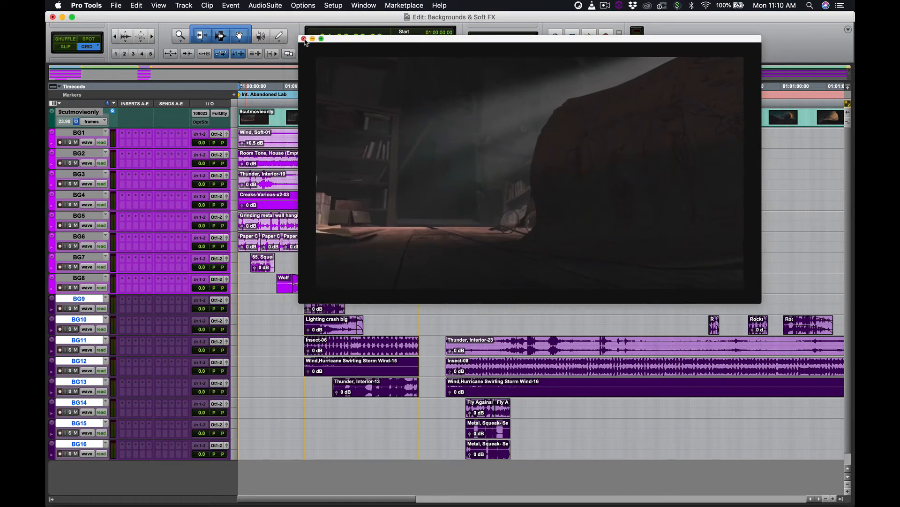
pyautogui.click(304, 39)
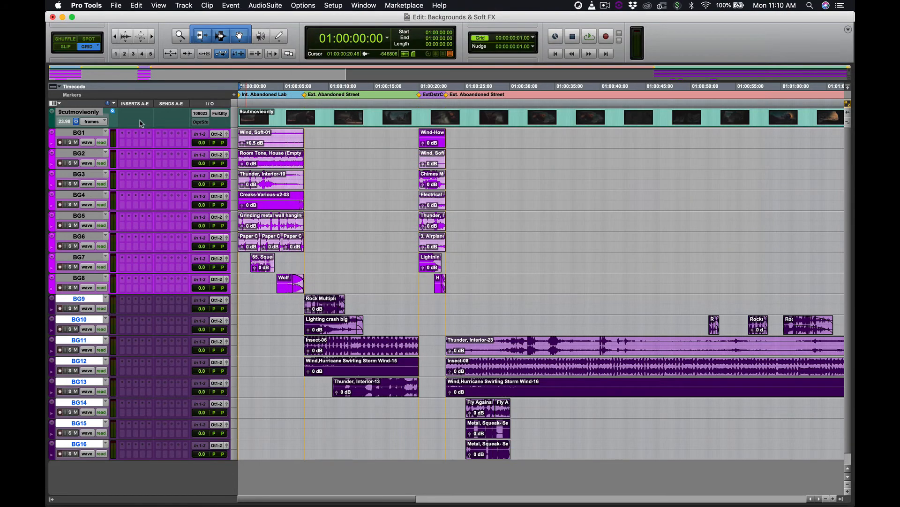
# Create a Mix/Edit group named Backgrounds from tracks BG1 through BG16 and show the track and group lists in a narrowed column
pyautogui.click(81, 134)
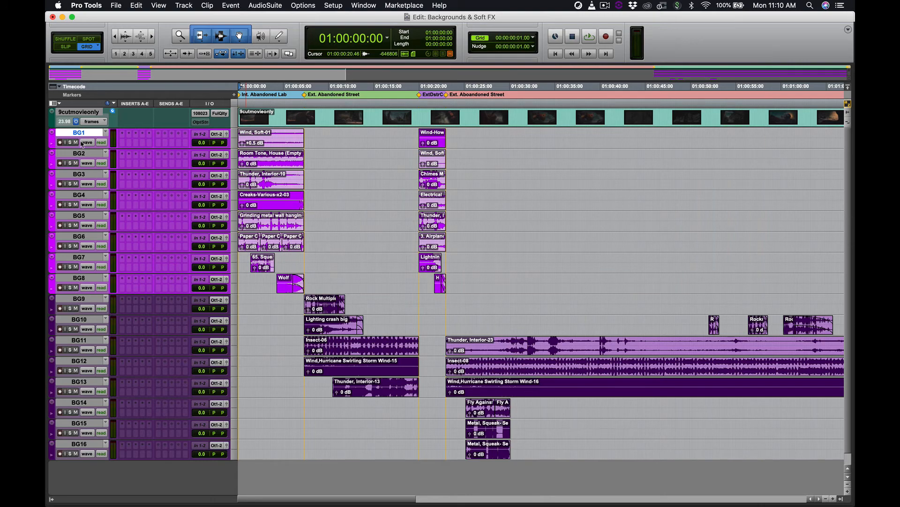
pyautogui.keyDown('shift'); pyautogui.click(80, 443); pyautogui.keyUp('shift')
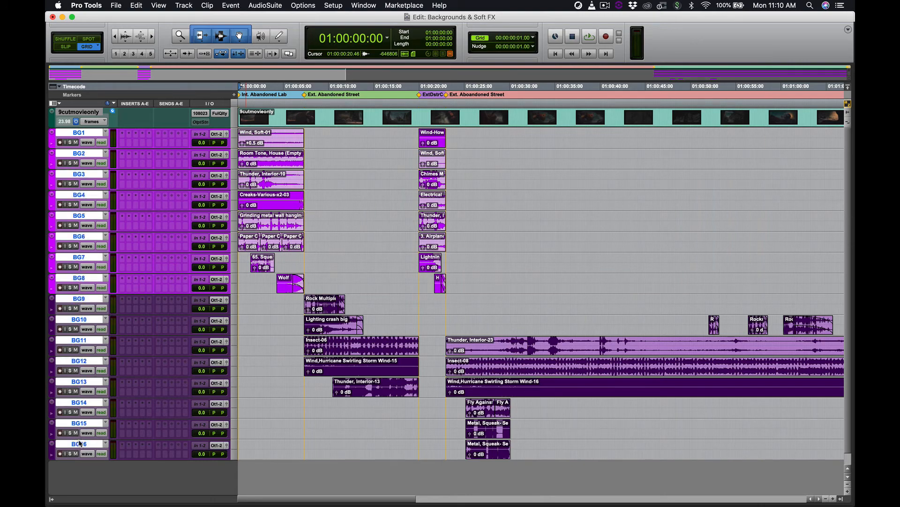
pyautogui.press('super+g')
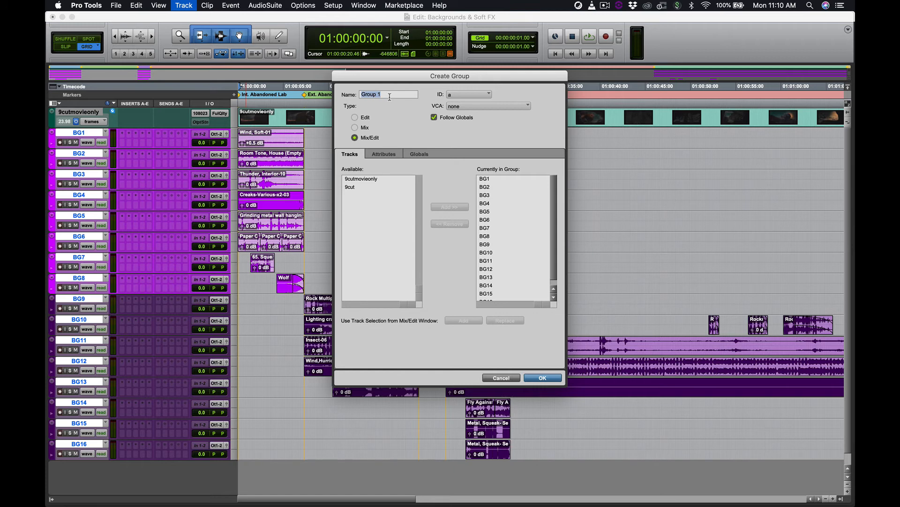
pyautogui.write('Backgrounds')
pyautogui.click(535, 378)
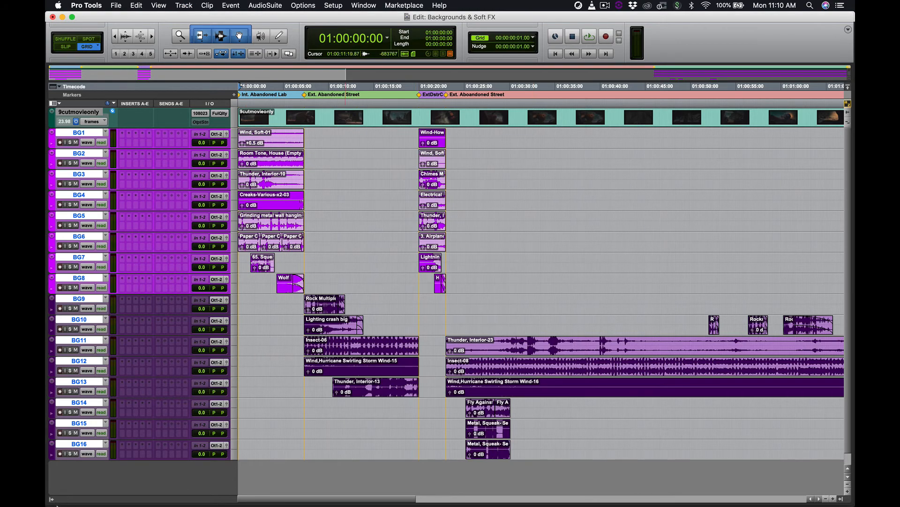
pyautogui.click(52, 499)
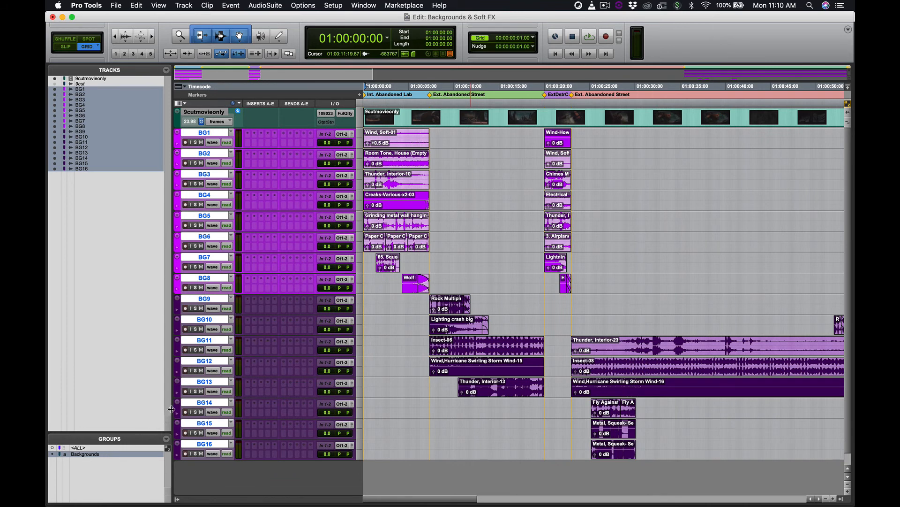
pyautogui.moveTo(171, 409); pyautogui.dragTo(135, 411)
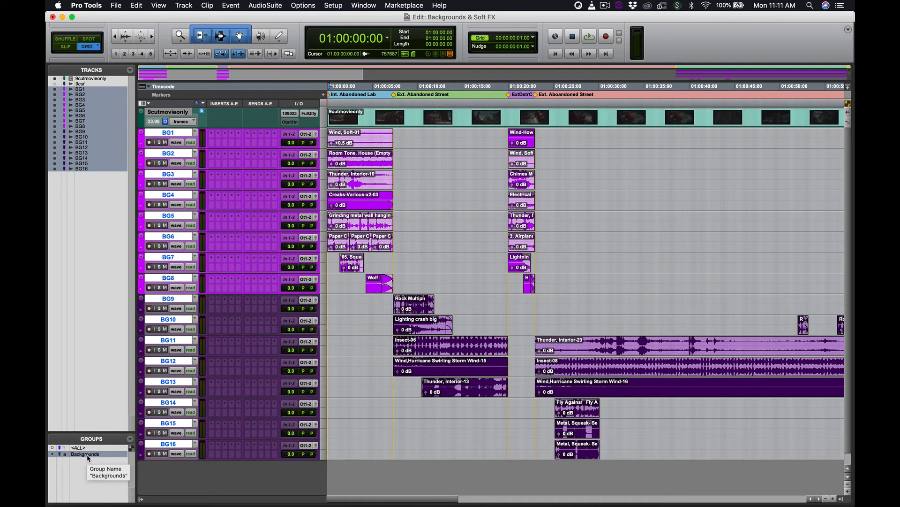
# Lower the grouped faders through BG6 in the Mix window, undo the fader move and return to the Edit window
pyautogui.press('super+equal')
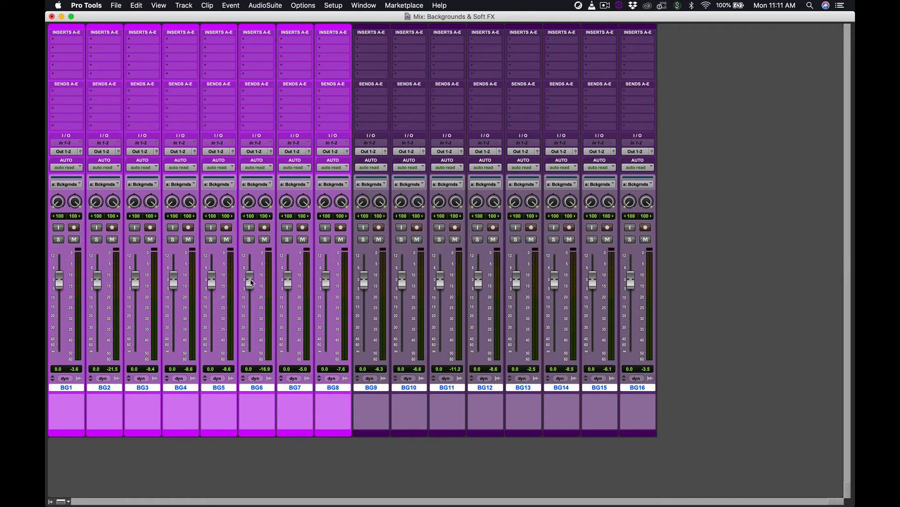
pyautogui.moveTo(251, 282); pyautogui.dragTo(240, 302)
pyautogui.press('super+z')
pyautogui.press('super+equal')
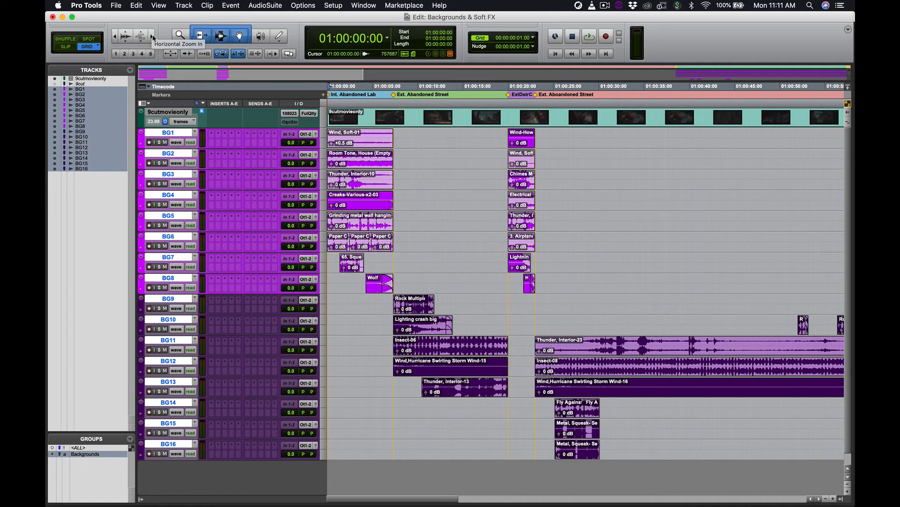
# Solo all the grouped background tracks through BG6
pyautogui.click(153, 37)
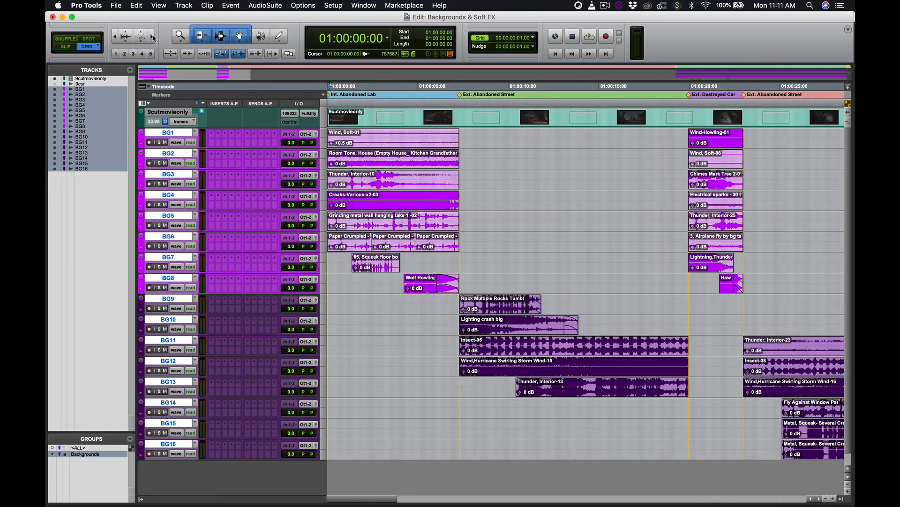
pyautogui.click(155, 38)
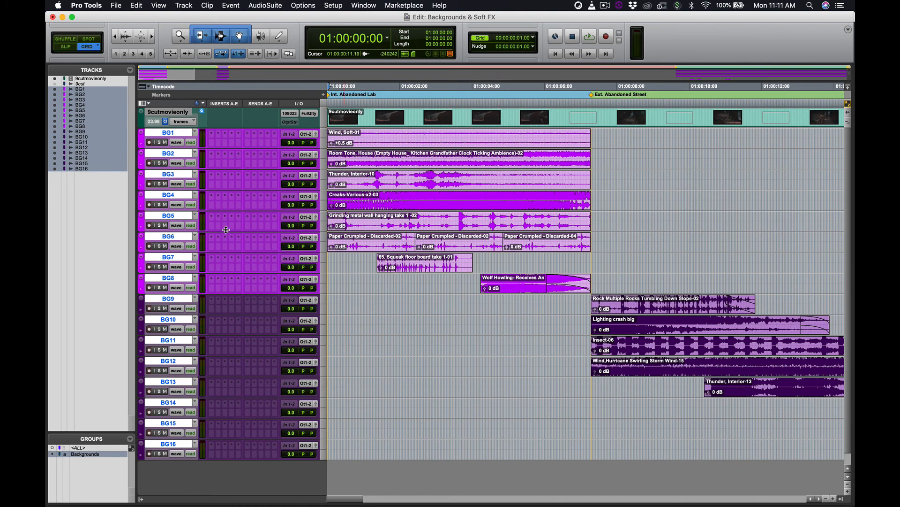
pyautogui.keyDown('alt'); pyautogui.click(160, 246); pyautogui.keyUp('alt')
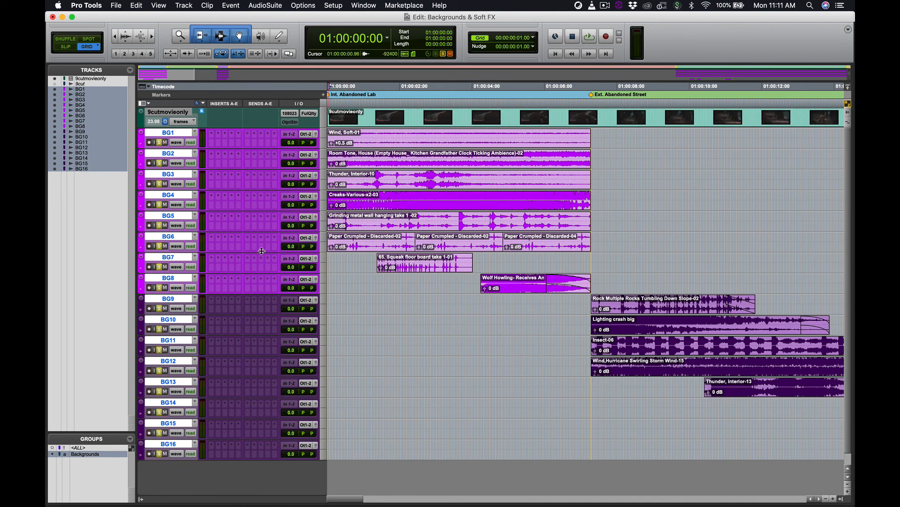
# Increase the height of all the grouped background tracks for a close view of the Paper Crumpled clips on BG6
pyautogui.moveTo(262, 251); pyautogui.dragTo(266, 380)
pyautogui.moveTo(266, 494); pyautogui.dragTo(266, 442)
pyautogui.scroll(-5, 261, 328)
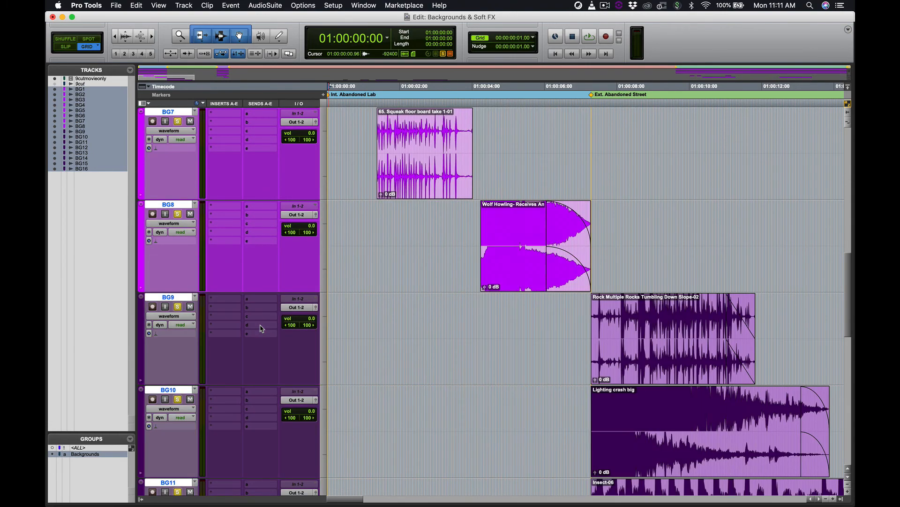
pyautogui.scroll(10, 261, 328)
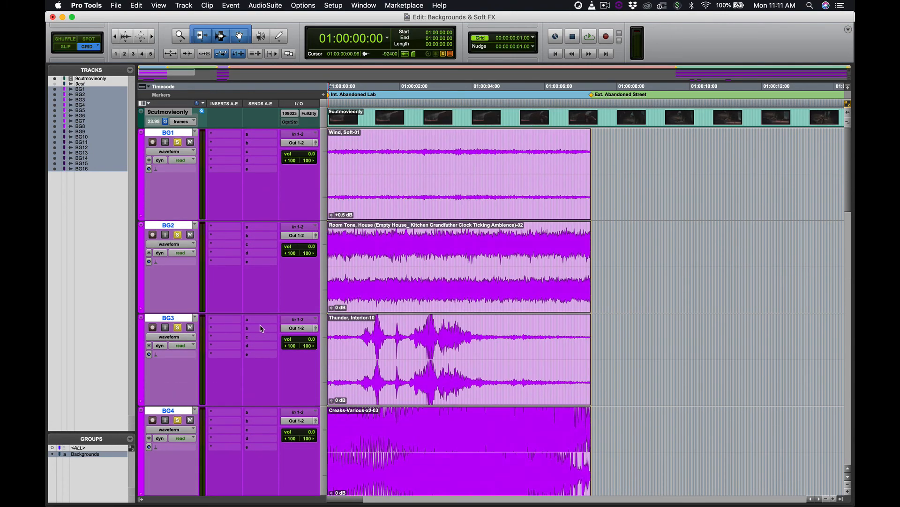
pyautogui.scroll(-9, 261, 328)
pyautogui.scroll(2, 262, 328)
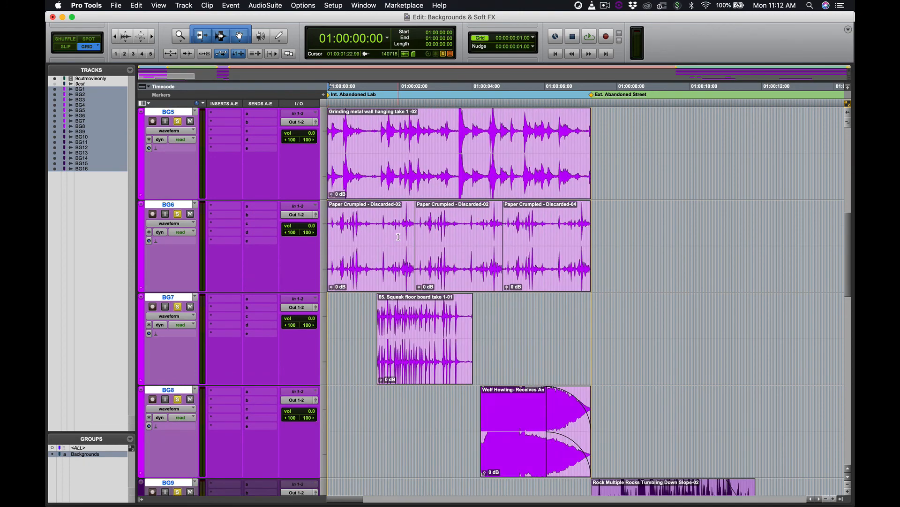
pyautogui.click(153, 38)
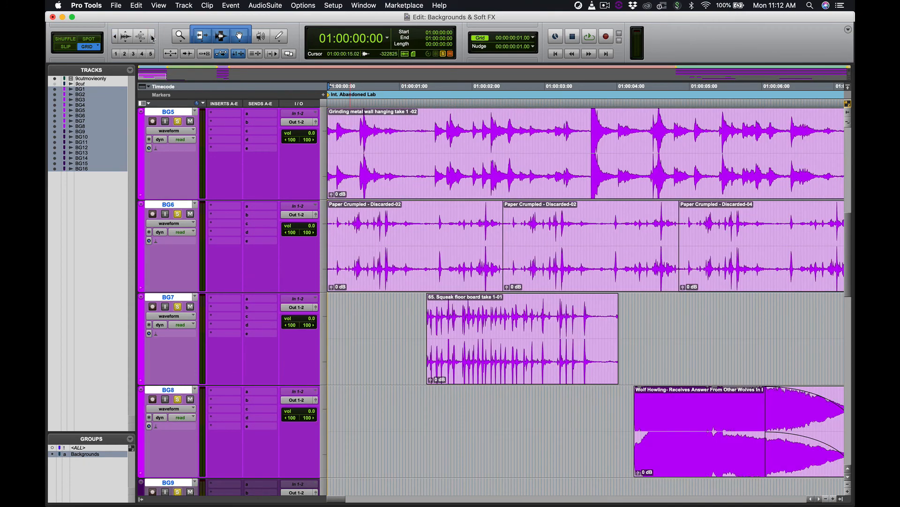
pyautogui.click(153, 37)
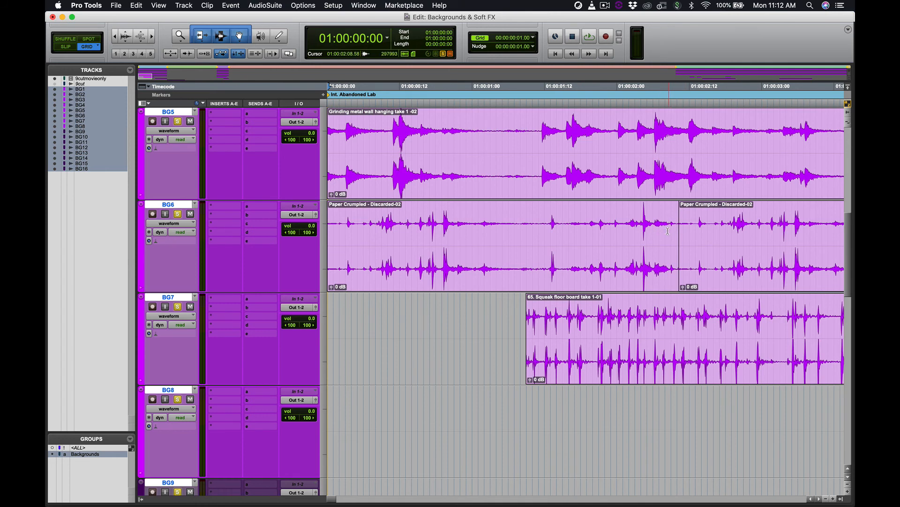
# Clear the grouped solos, disable the Backgrounds group and solo only BG6
pyautogui.click(178, 212)
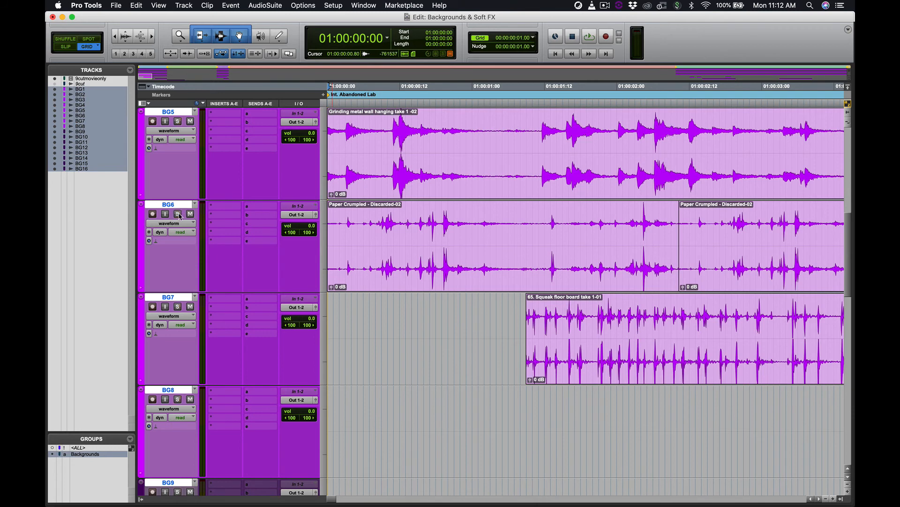
pyautogui.click(96, 454)
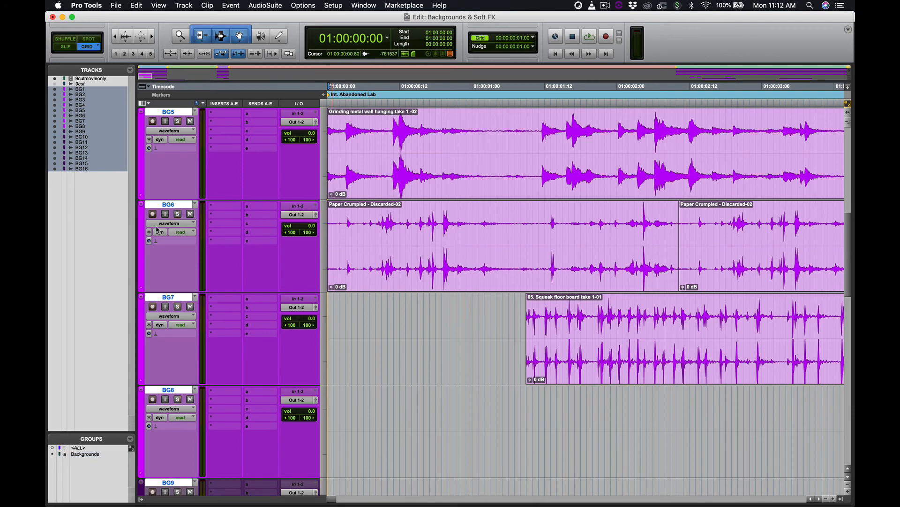
pyautogui.click(177, 213)
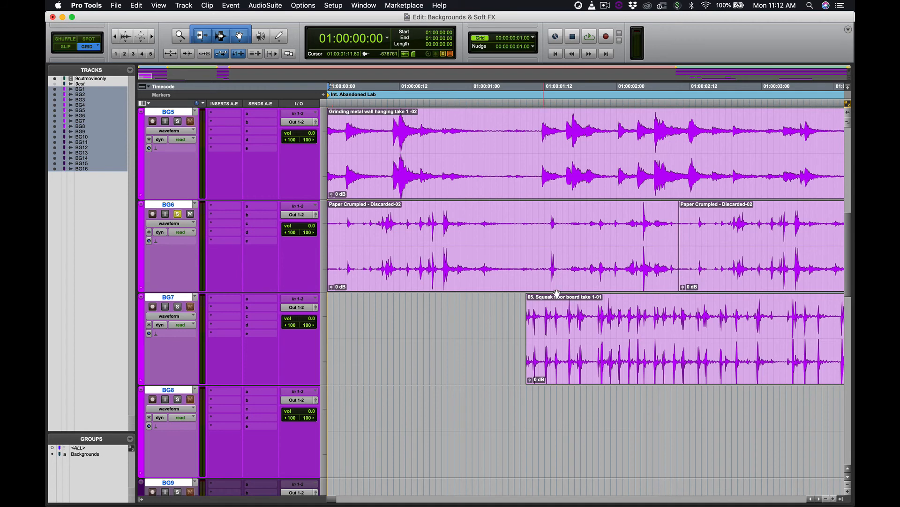
# Audition BG6 from 01:00:01:15 in the first Paper Crumpled clip and stop playback
pyautogui.click(563, 223)
pyautogui.press('space')
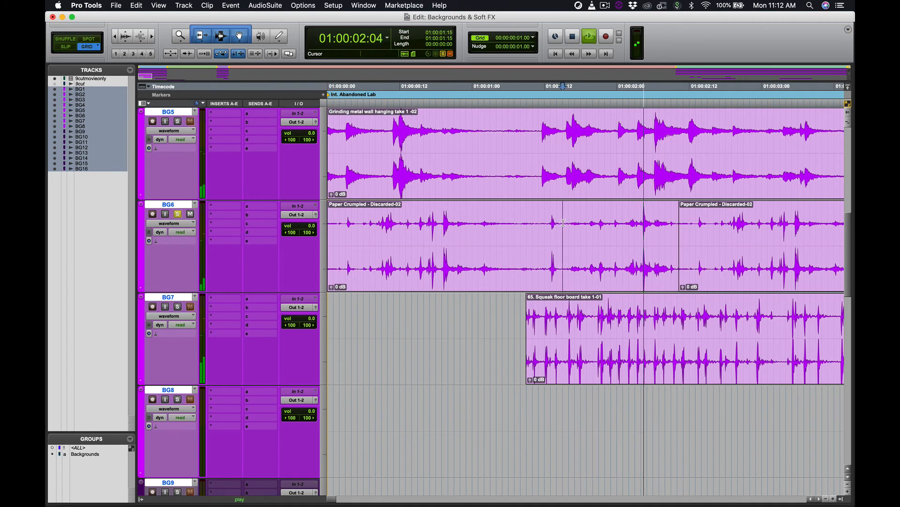
pyautogui.press('space')
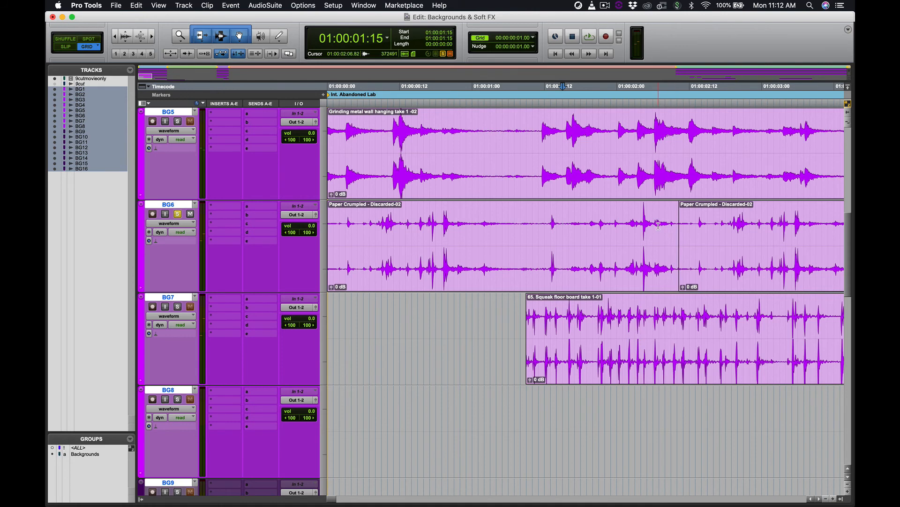
# Crossfade the first two Paper Crumpled clips on BG6 from 01:00:02:09 to 01:00:02:12 with standard shapes and Equal Power
pyautogui.click(672, 224)
pyautogui.moveTo(672, 224); pyautogui.dragTo(687, 224)
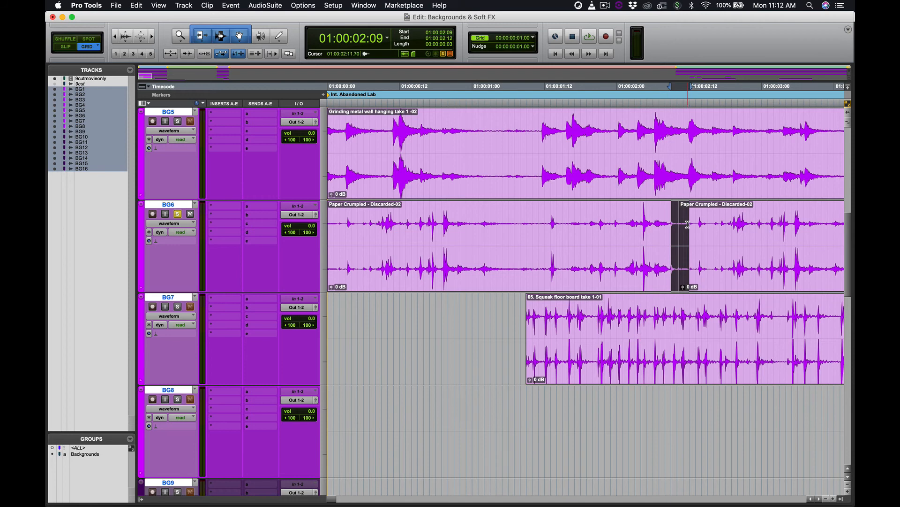
pyautogui.press('super+f')
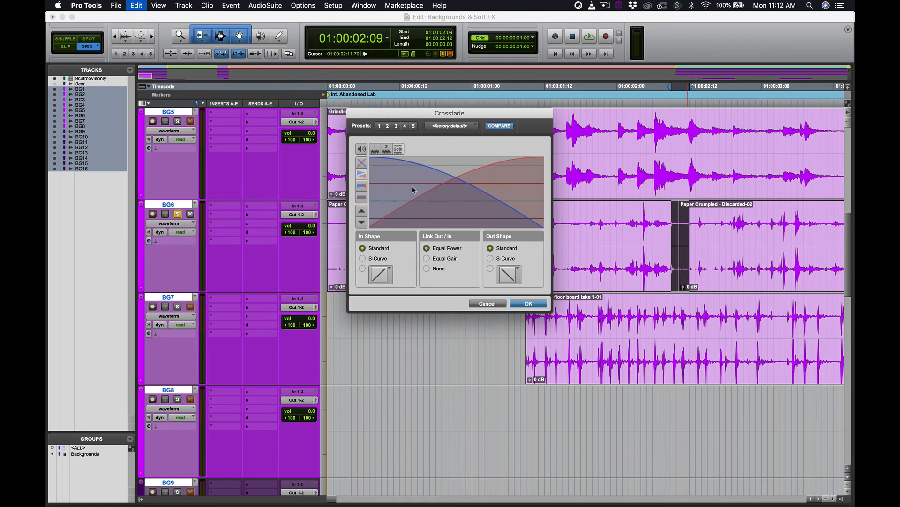
pyautogui.click(534, 304)
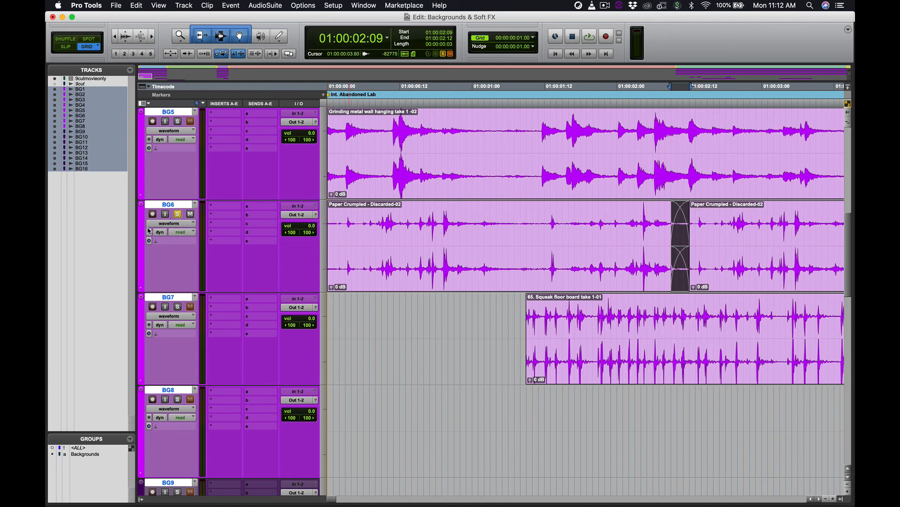
# Unsolo BG6 and shrink all tracks to a minimal height so the whole session through the End marker is shown
pyautogui.click(178, 214)
pyautogui.press('super+bracketleft')
pyautogui.press('super+bracketleft')
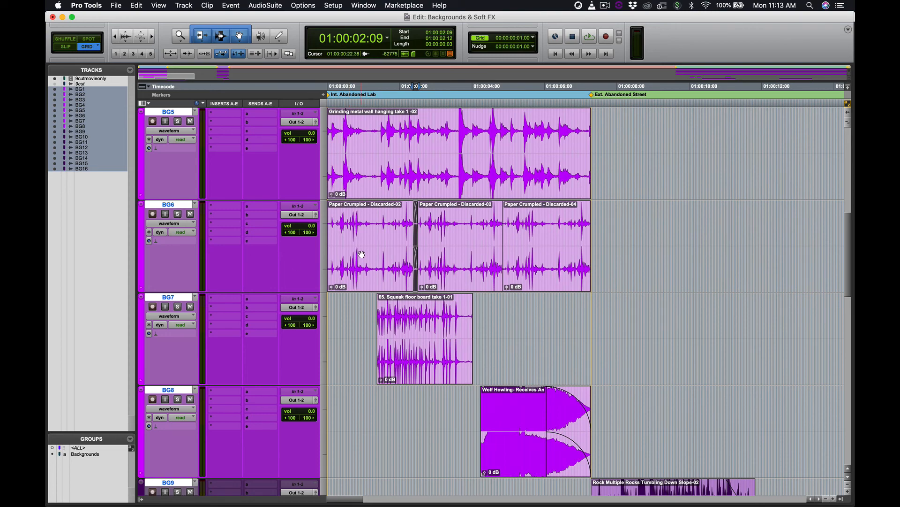
pyautogui.press('super+bracketleft')
pyautogui.press('super+bracketleft')
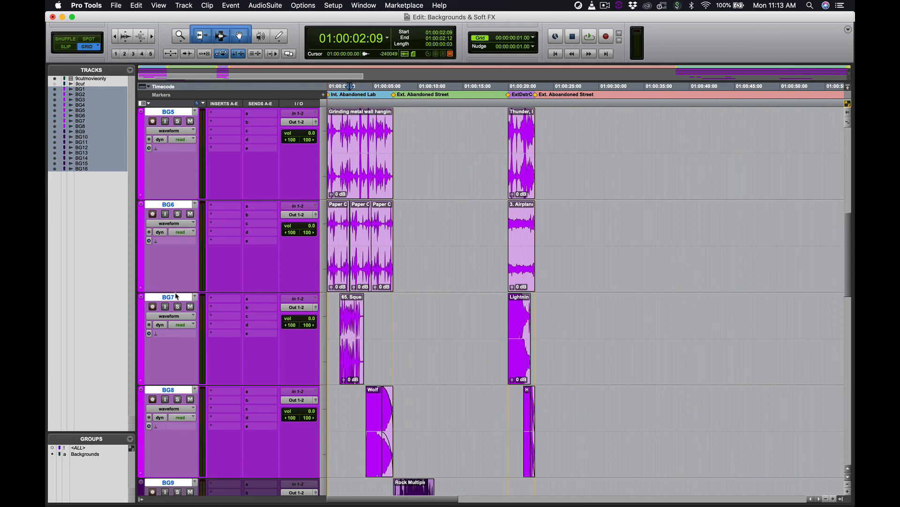
pyautogui.moveTo(175, 292); pyautogui.dragTo(180, 207)
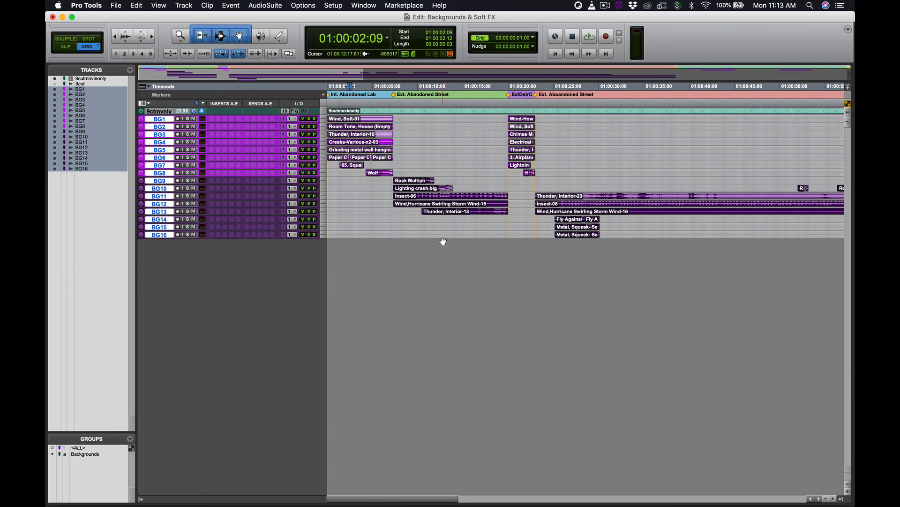
pyautogui.press('super+bracketleft')
pyautogui.press('super+bracketleft')
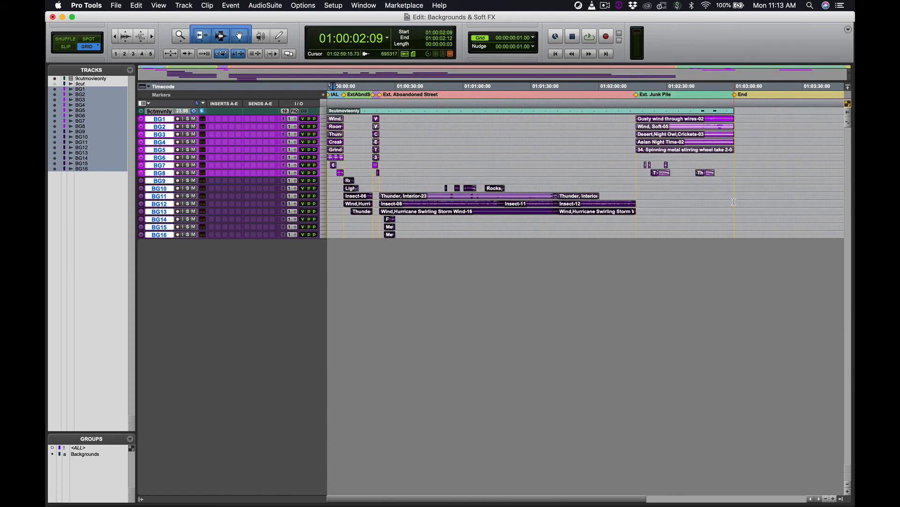
# Select the whole 9cutmovieonly clip, and the range from 01:00:34:23 to 01:01:45:07 in the Markers ruler
pyautogui.moveTo(734, 201); pyautogui.dragTo(242, 235)
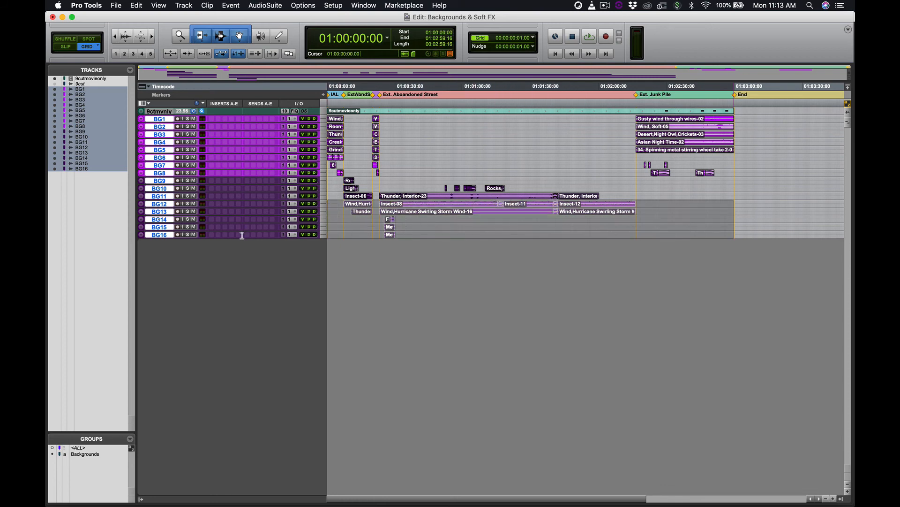
pyautogui.click(464, 114)
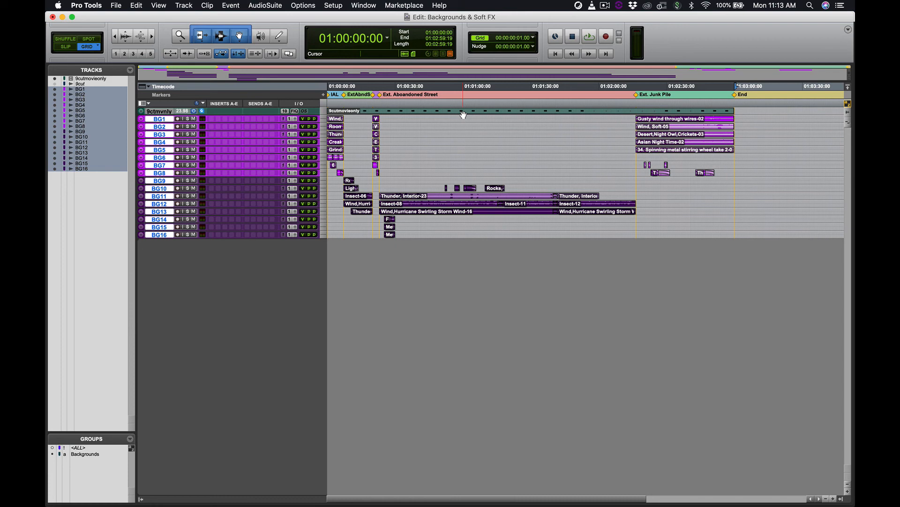
pyautogui.click(407, 98)
pyautogui.moveTo(406, 97); pyautogui.dragTo(566, 100)
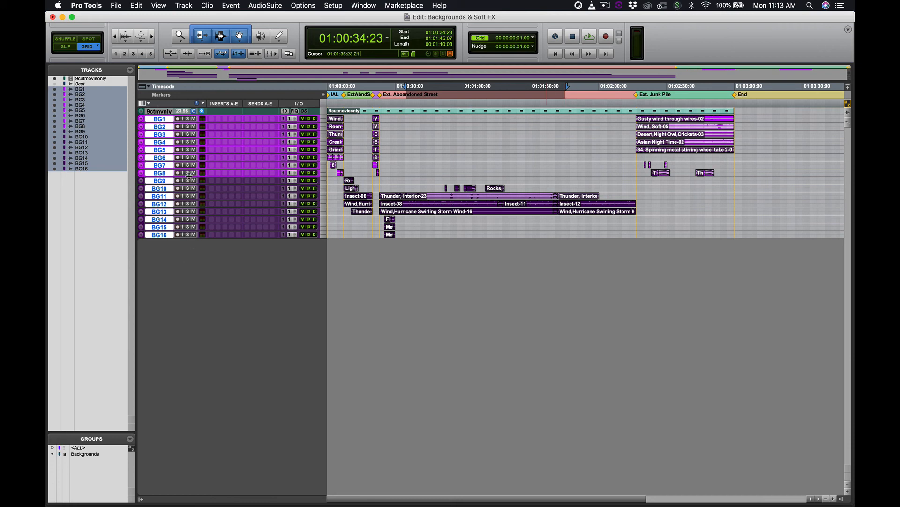
# Bounce the selected range offline to QuickTime with video included, naming the file with the editor's surname followed by "Backgrounds", and dismiss the calendar reminder
pyautogui.click(118, 6)
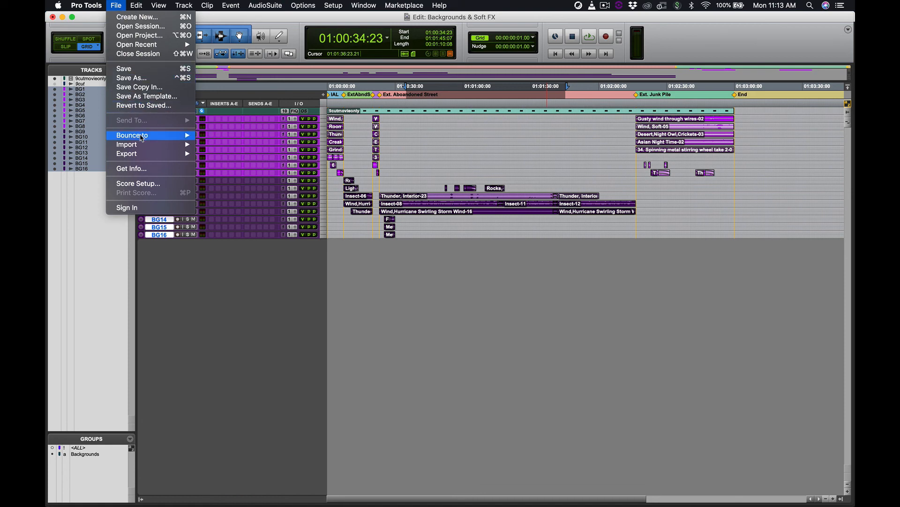
pyautogui.moveTo(142, 136)
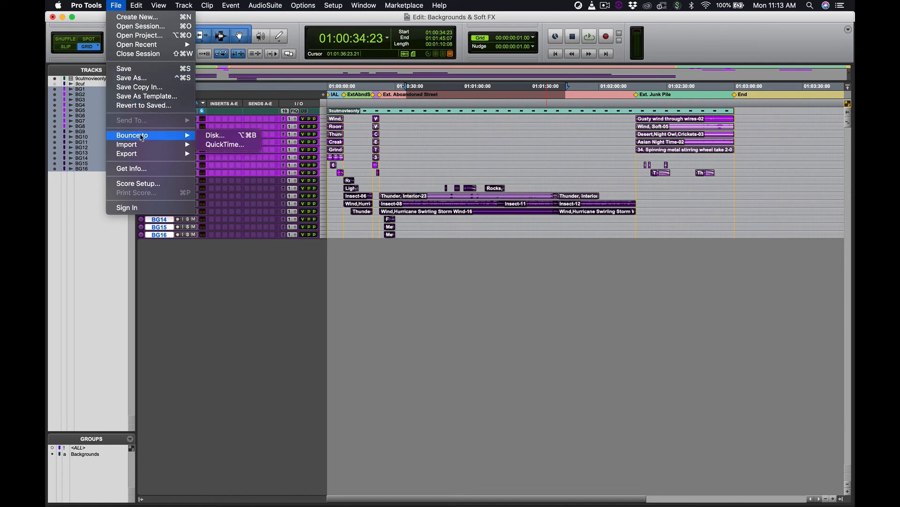
pyautogui.click(224, 146)
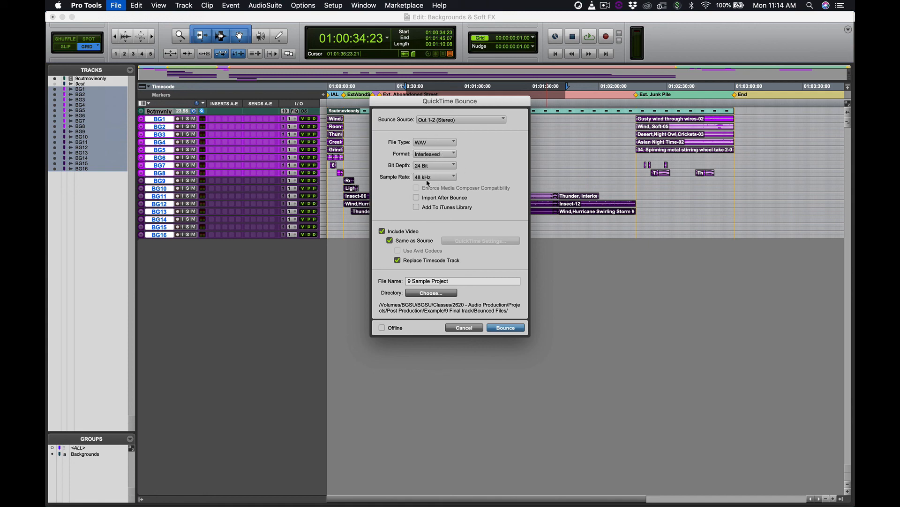
pyautogui.click(383, 232)
pyautogui.click(382, 231)
pyautogui.moveTo(448, 281); pyautogui.dragTo(387, 280)
pyautogui.write('Beskid Backgrounds')
pyautogui.click(382, 328)
pyautogui.click(506, 328)
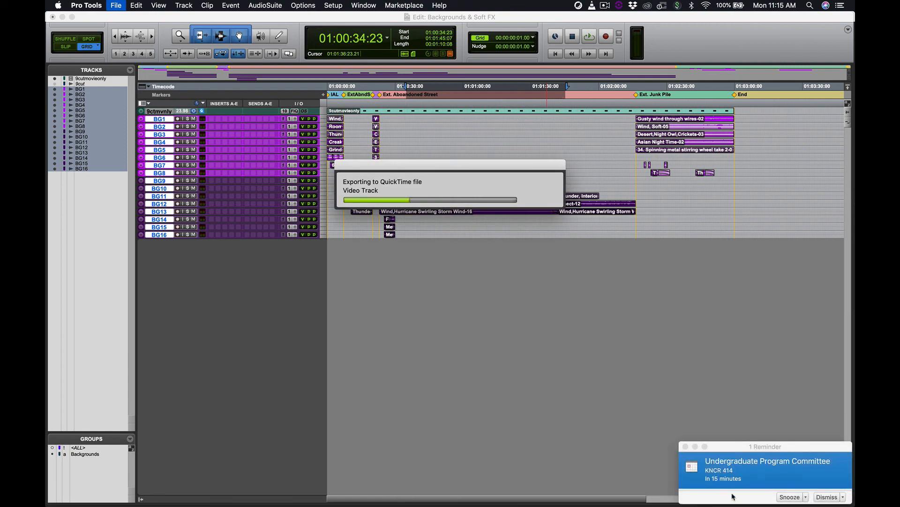
pyautogui.click(826, 497)
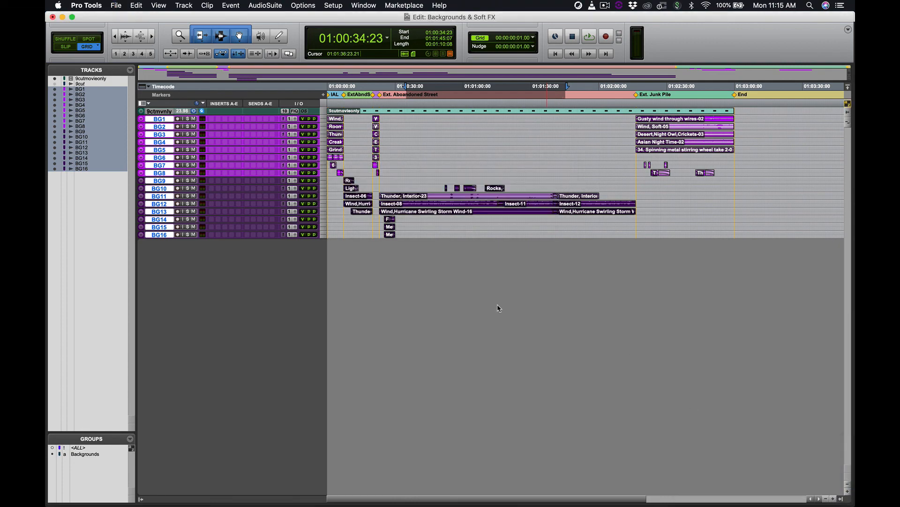
# Switch to Finder and examine the bounced movie's preview and file details in the Bounced Files folder of 9 Final track
pyautogui.hotkey('ctrl', 'Up')
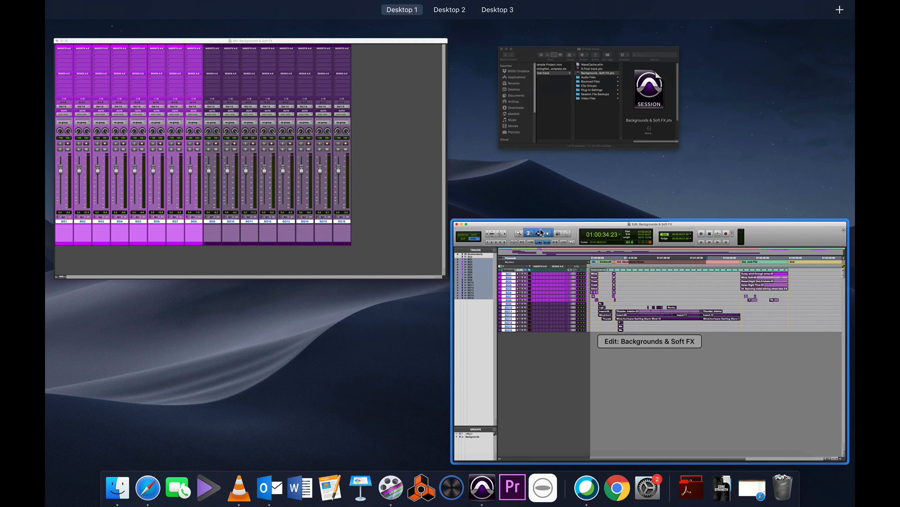
pyautogui.click(565, 130)
pyautogui.click(463, 156)
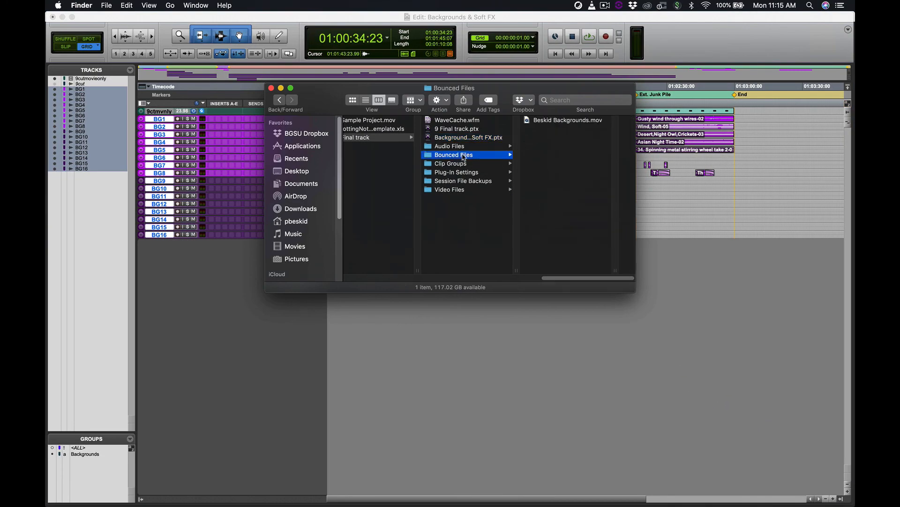
pyautogui.click(586, 121)
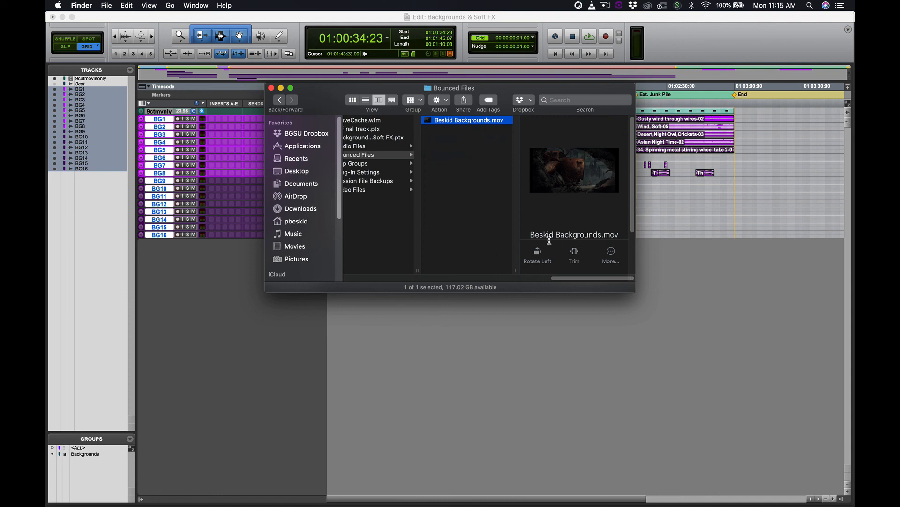
pyautogui.scroll(-3, 554, 239)
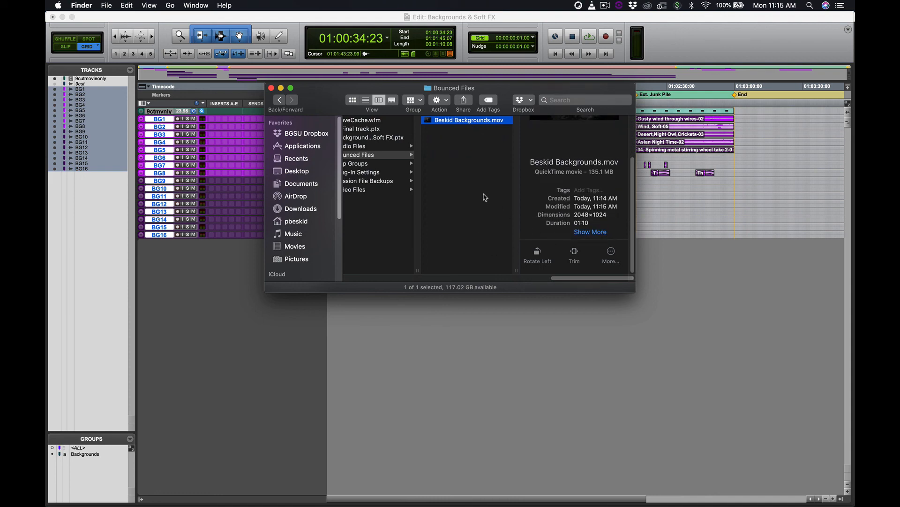
pyautogui.hscroll(-3, 485, 197)
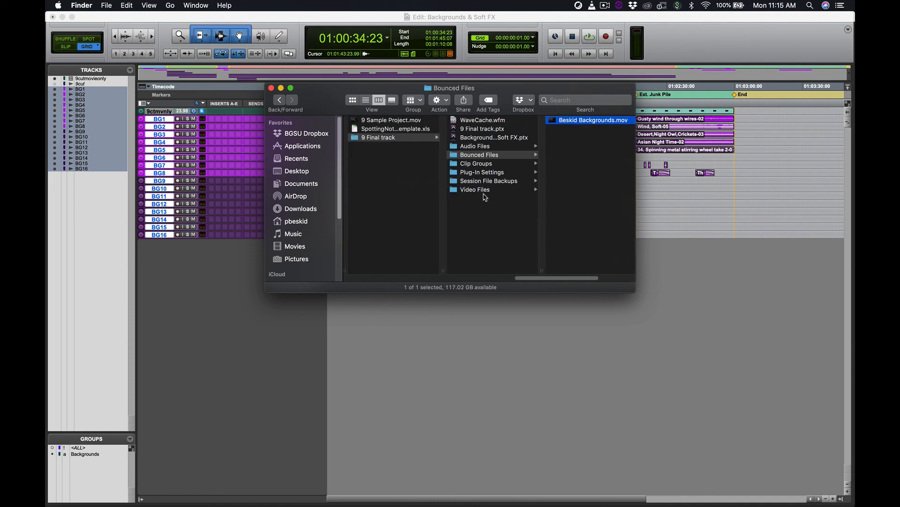